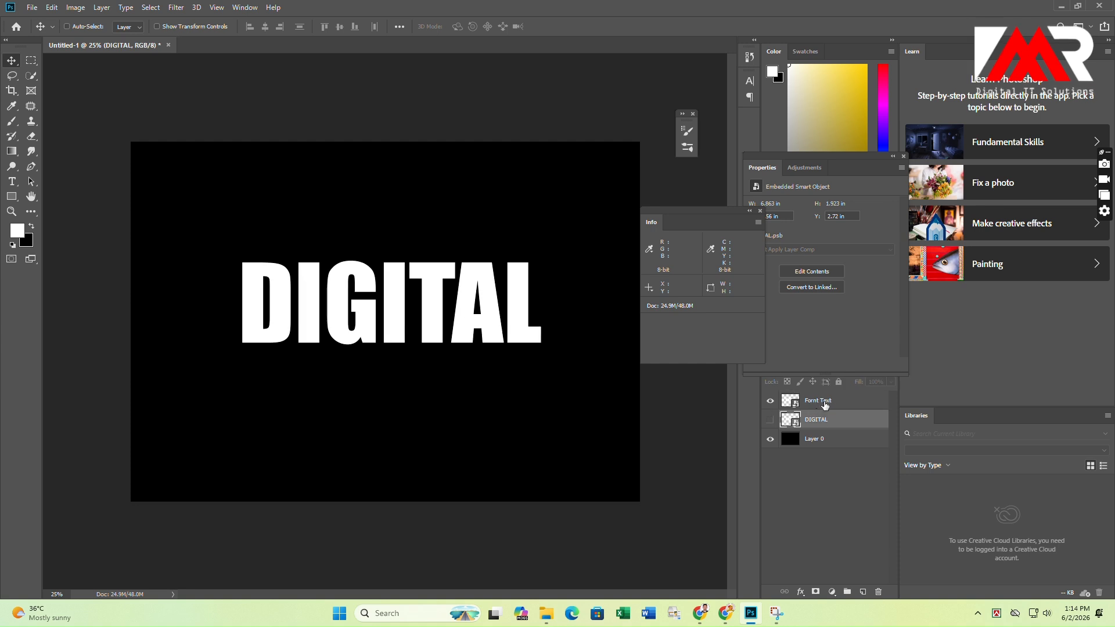
Step: Add a Gradient Overlay to the Fornt Text layer and set the gradient's 0% colour stop to light cyan
left_click(824, 405)
left_click(800, 591)
left_click(824, 561)
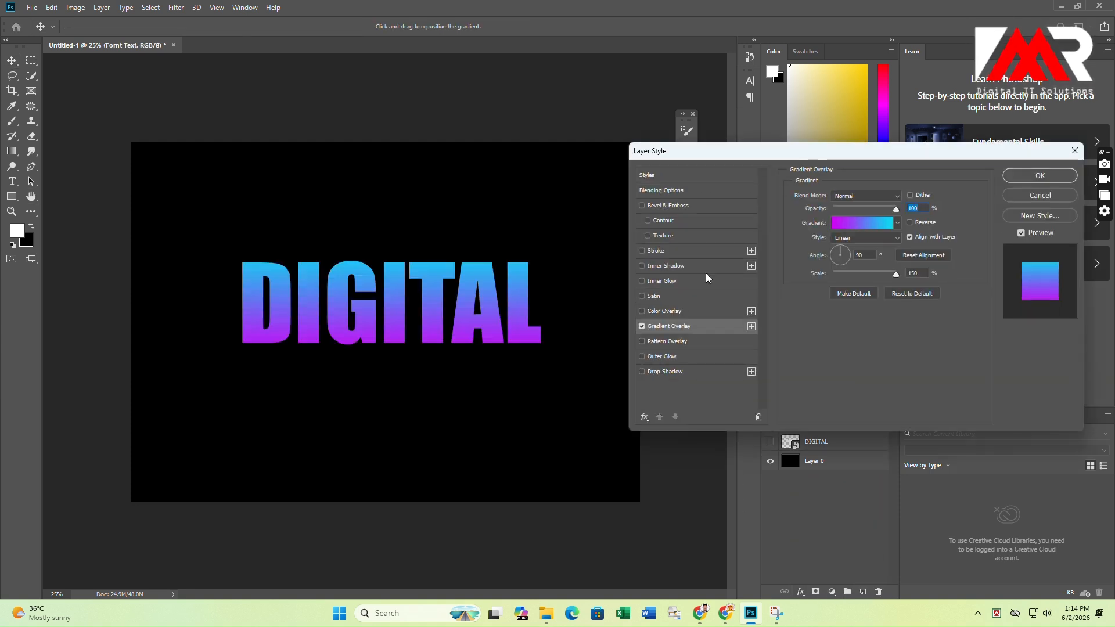
left_click(861, 223)
left_click(696, 322)
left_click(746, 374)
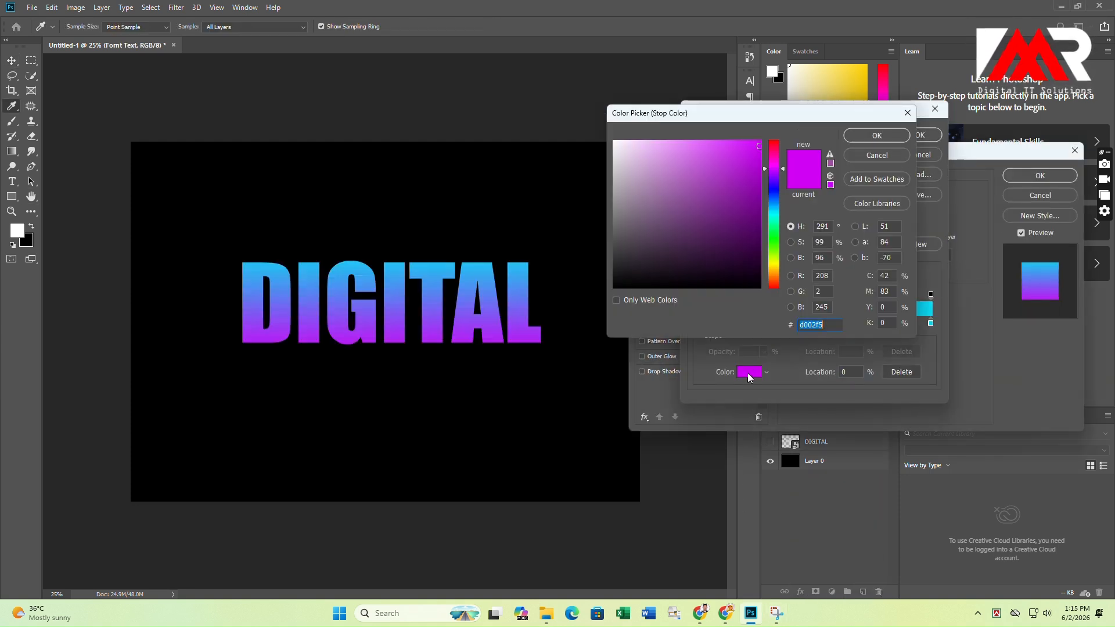
left_click(774, 211)
left_click_drag(685, 149, 674, 141)
left_click(872, 139)
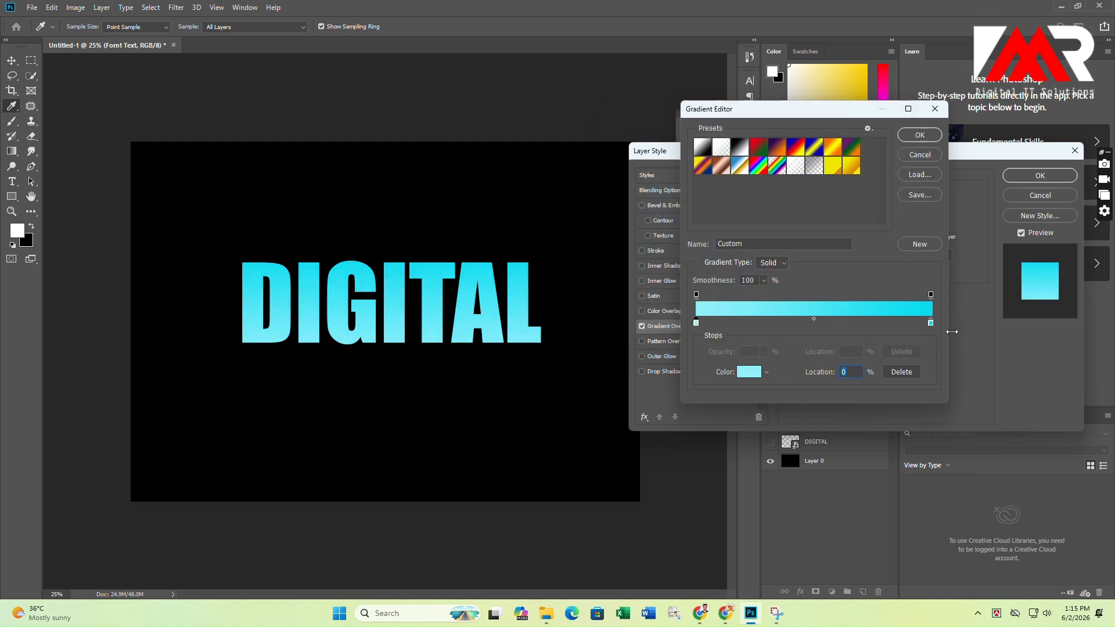
Step: Set the gradient's 100% colour stop to a bright, fully saturated blue
left_click(931, 323)
left_click(750, 372)
left_click_drag(775, 202, 775, 207)
left_click_drag(755, 147, 770, 143)
left_click(876, 136)
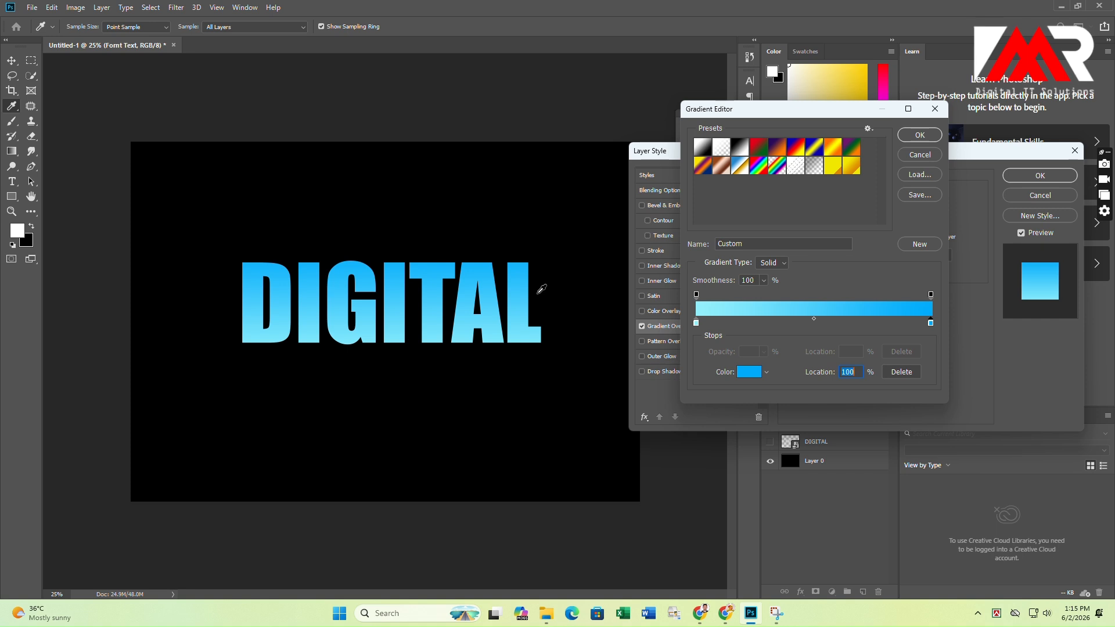
Step: Set the gradient's 0% colour stop to the paler cyan a0f3fd and accept the gradient
left_click(700, 324)
left_click(749, 372)
left_click(673, 143)
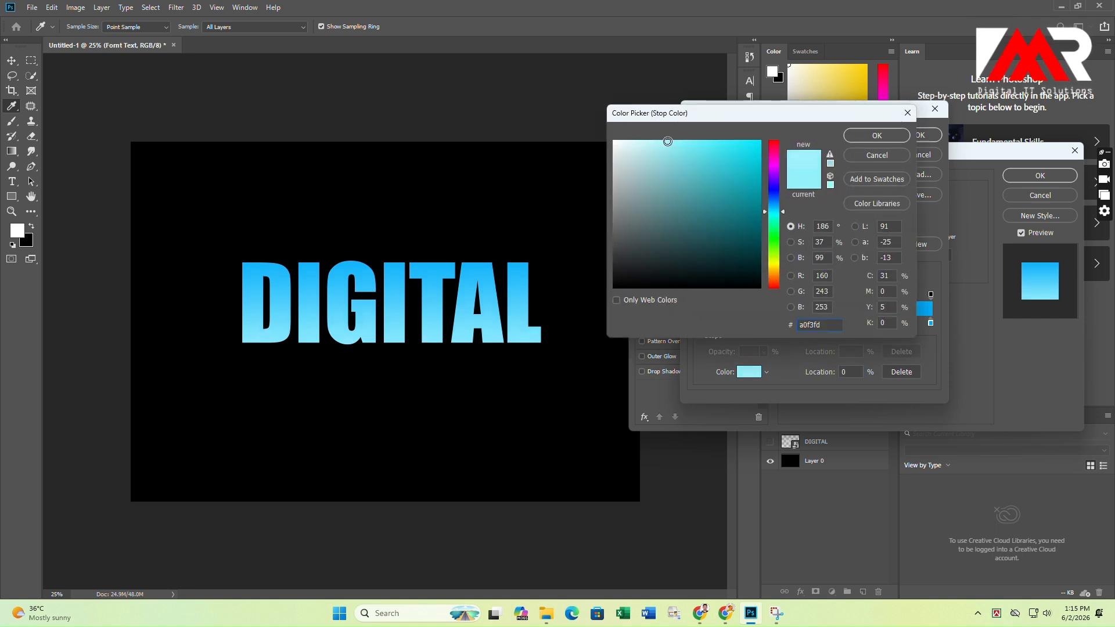
left_click(859, 135)
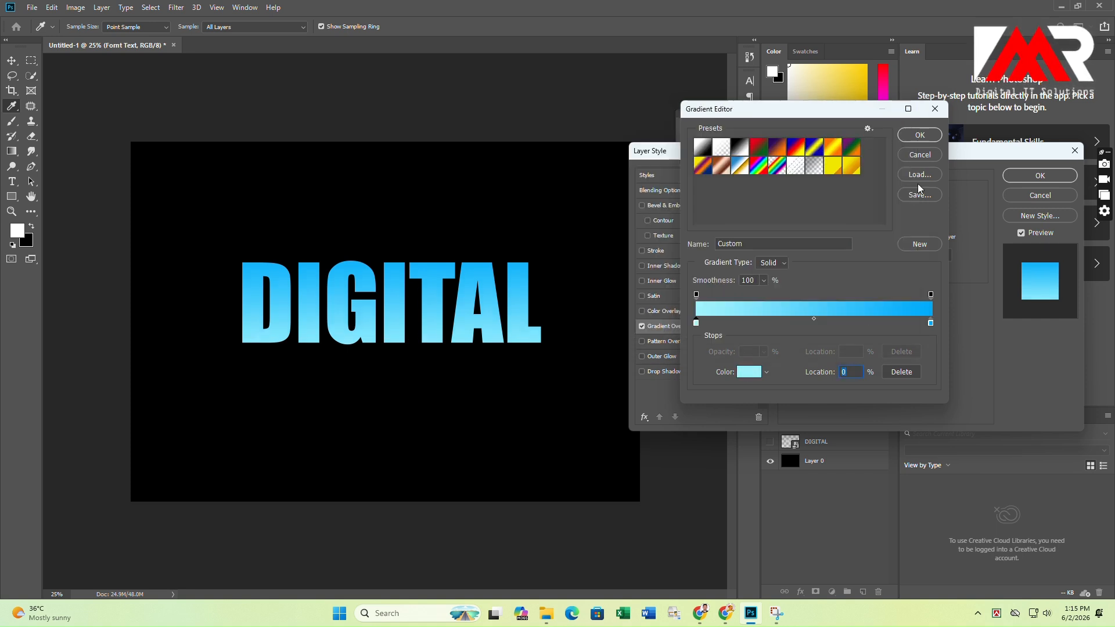
left_click(920, 135)
Step: Set the Gradient Overlay style to Radial and reduce its scale
left_click(865, 238)
left_click(857, 248)
left_click(909, 237)
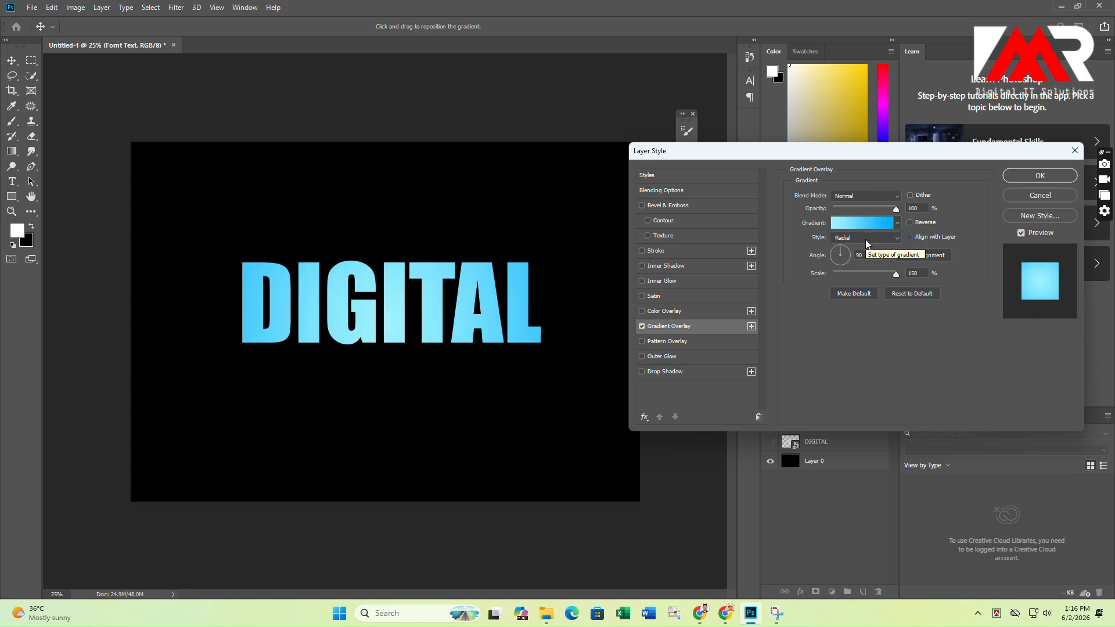
left_click_drag(898, 272, 877, 273)
Step: Add Bevel & Emboss to the text with depth 875%, size 7 px, angle 142° and altitude 16°
left_click(649, 207)
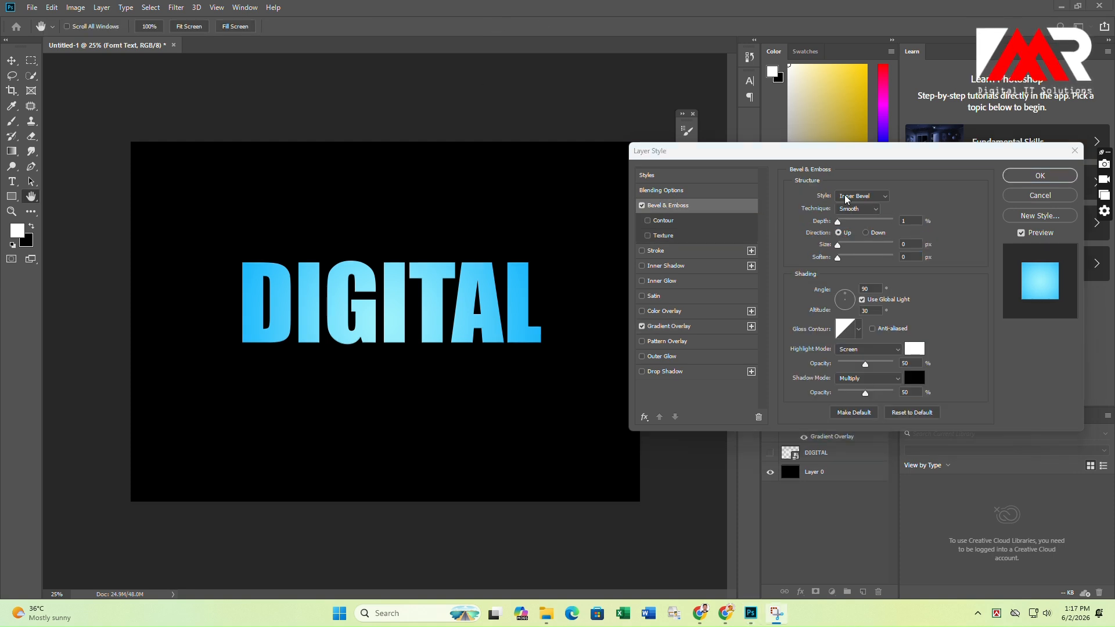
left_click(838, 222)
mouse_move(837, 223)
left_mouse_down()
mouse_move(888, 224)
mouse_move(842, 244)
left_mouse_up()
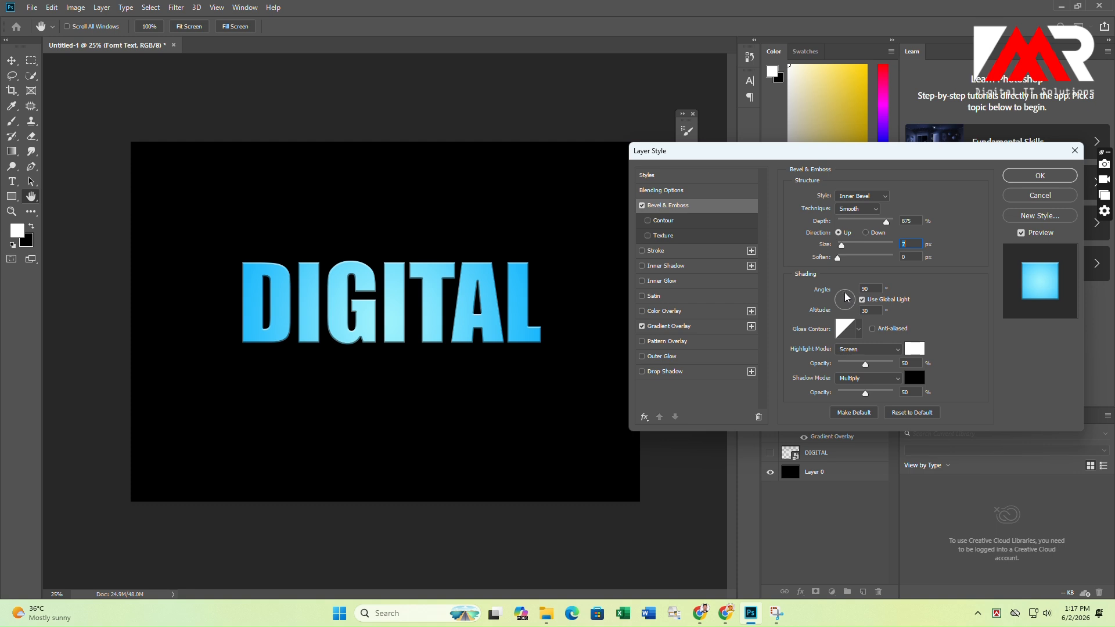
left_click_drag(845, 293, 839, 294)
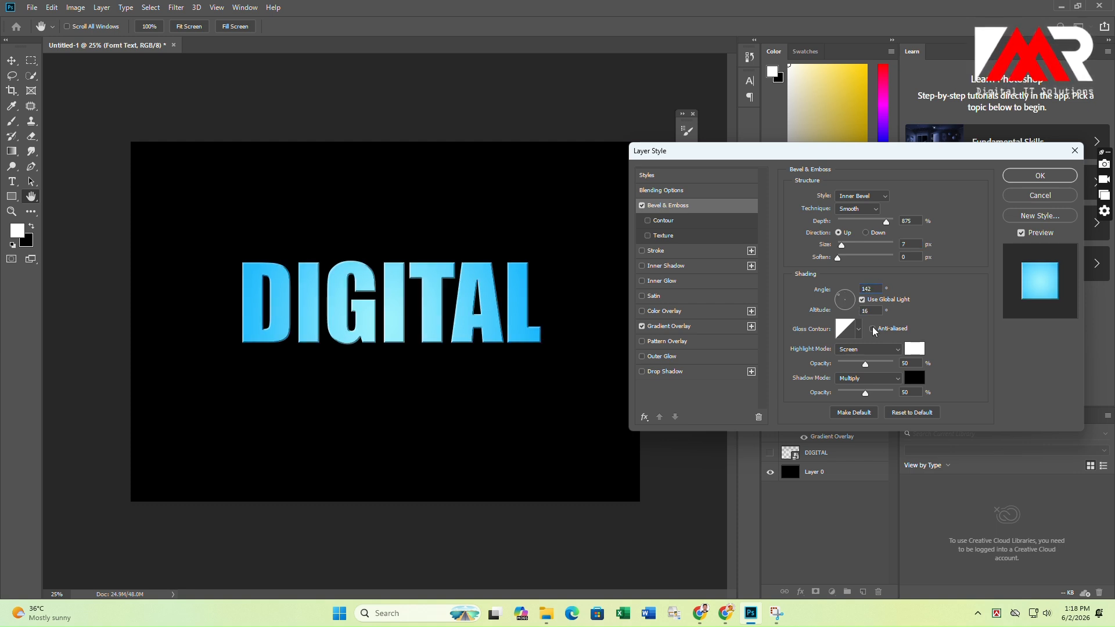
Step: Set the bevel's highlight opacity to 100% and shadow opacity to about 46%, and apply the layer style
left_click(844, 328)
left_click(638, 127)
left_click_drag(866, 364, 857, 397)
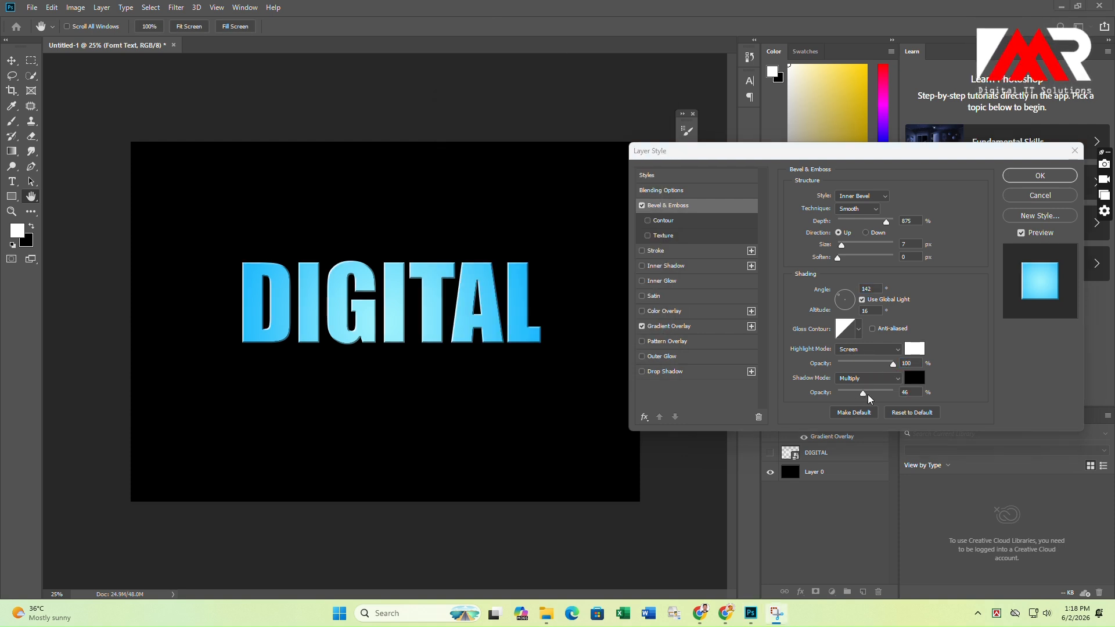
left_click(1022, 174)
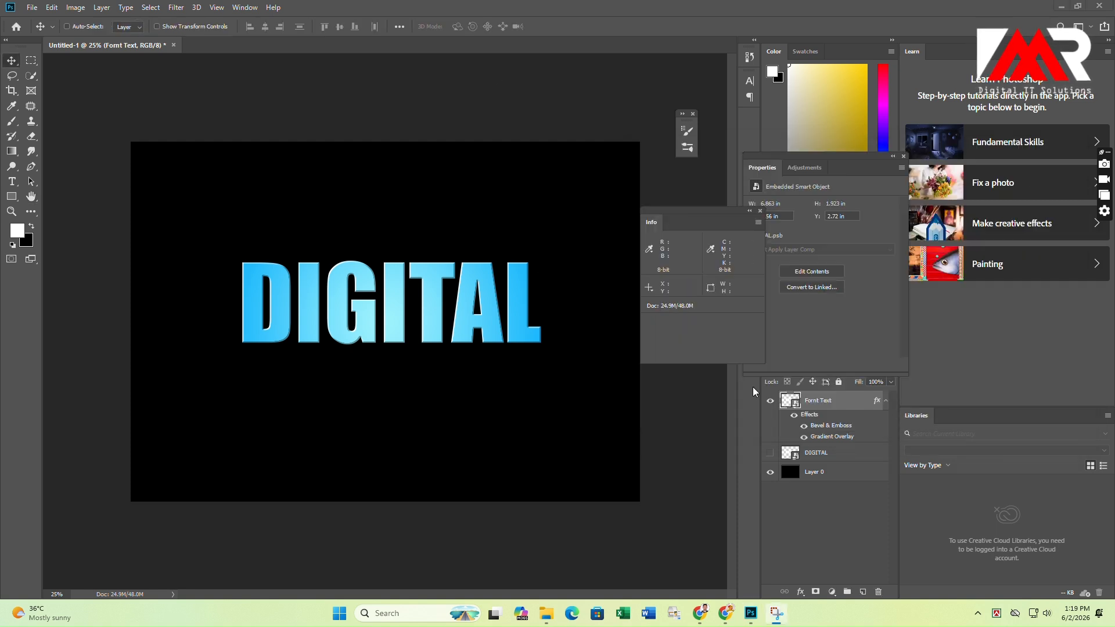
Step: Show the DIGITAL layer in place of Fornt Text and nudge it slightly down and to the left with Free Transform
left_click(885, 401)
left_click(771, 401)
left_click(771, 420)
left_click(816, 419)
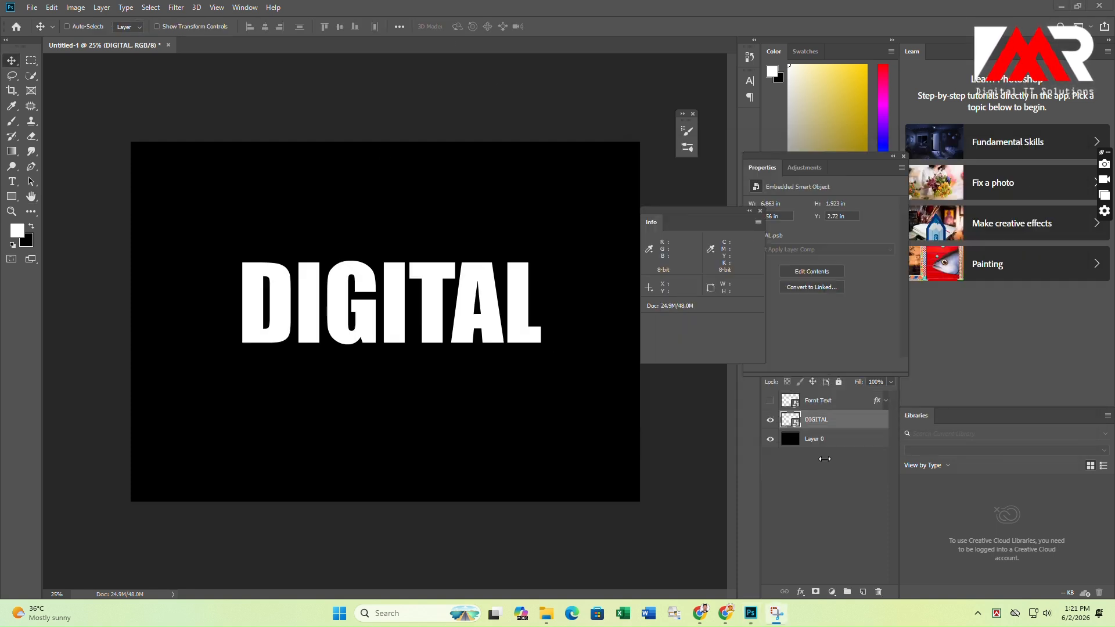
key("ctrl+t")
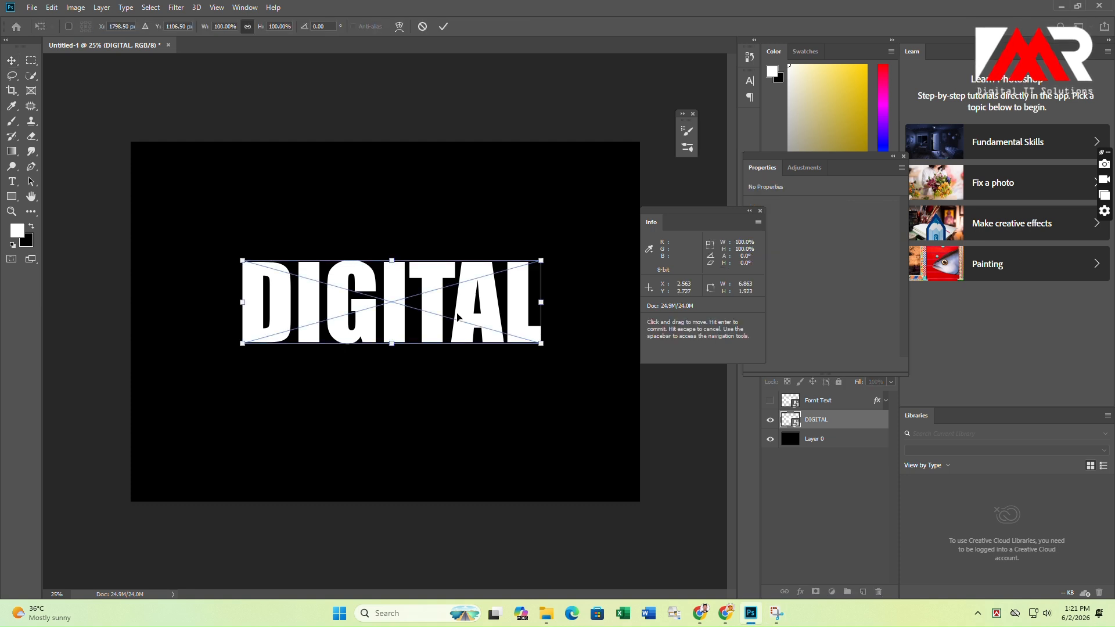
left_click(443, 26)
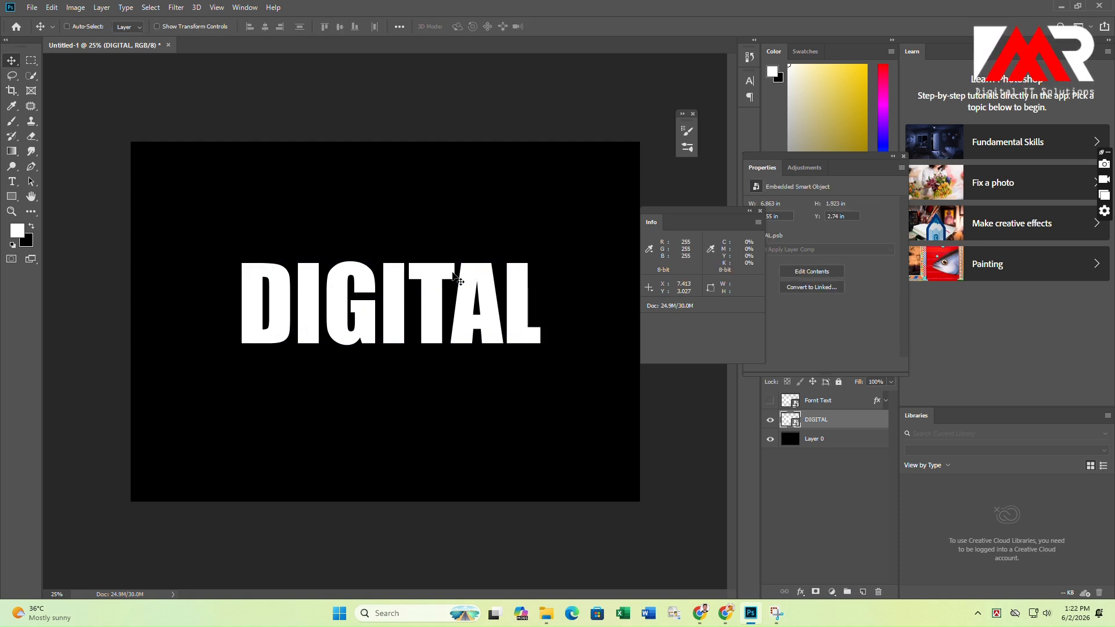
key("ctrl")
key("ctrl+alt+shift+t")
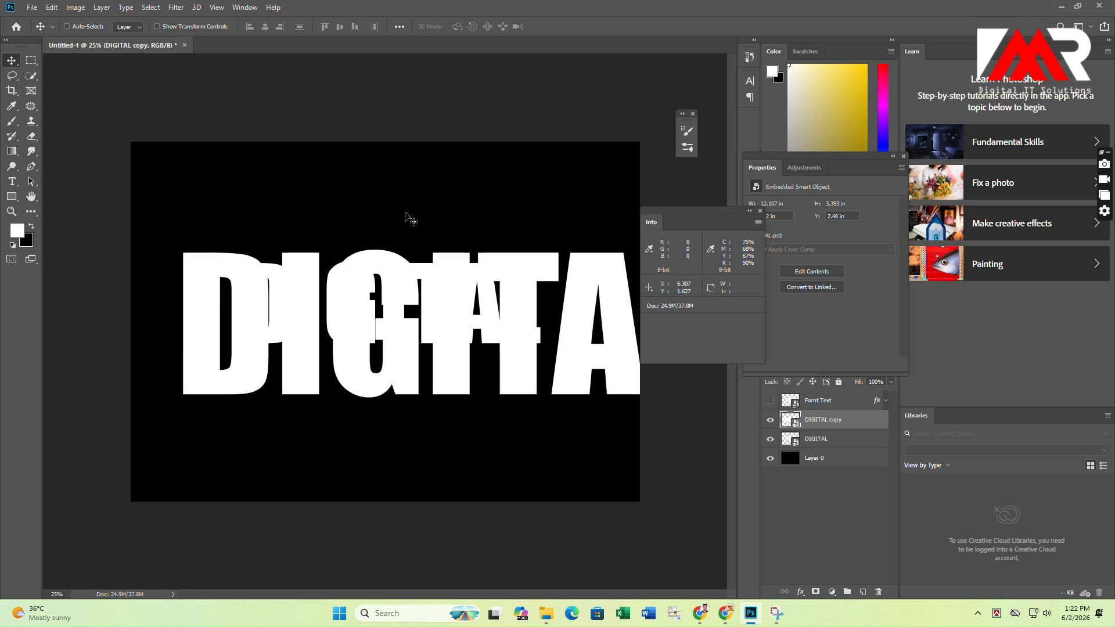
key("ctrl+z")
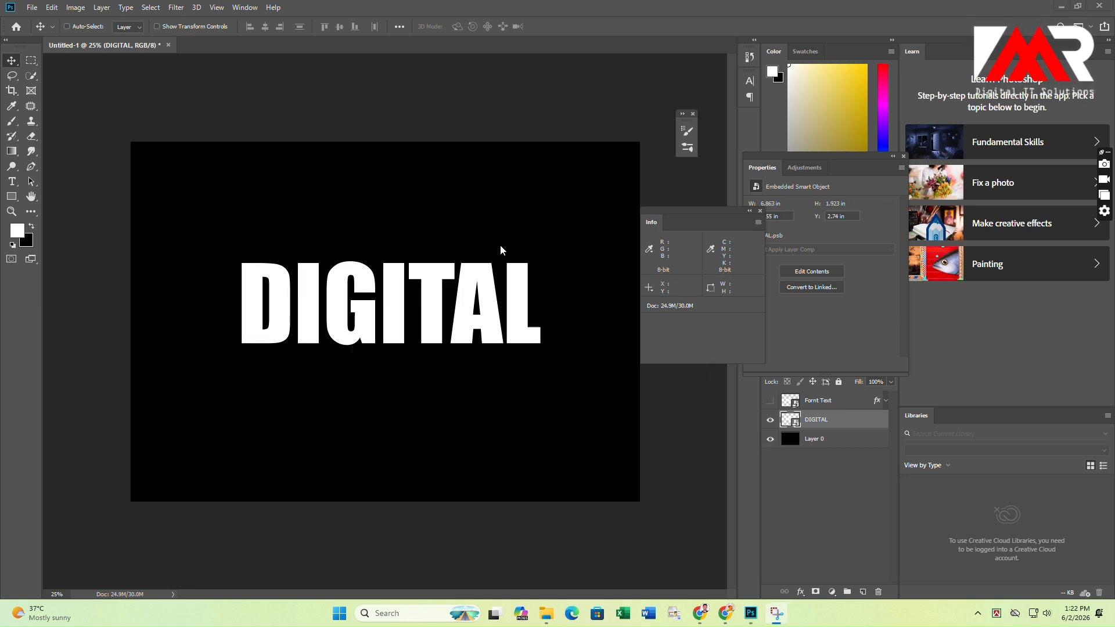
Step: Duplicate the DIGITAL layer repeatedly, up to DIGITAL copy 40
key("ctrl+j")
key("ctrl+j")
key("ctrl+j")
key("ctrl+j")
key("ctrl+j")
key("ctrl+j")
key("ctrl+j")
key("ctrl+j")
key("ctrl+j")
key("ctrl+j")
key("ctrl+j")
key("ctrl+j")
key("ctrl+j")
key("ctrl+j")
key("ctrl+j")
key("ctrl+j")
key("ctrl+j")
key("ctrl+j")
key("ctrl+j")
key("ctrl+j")
key("ctrl+j")
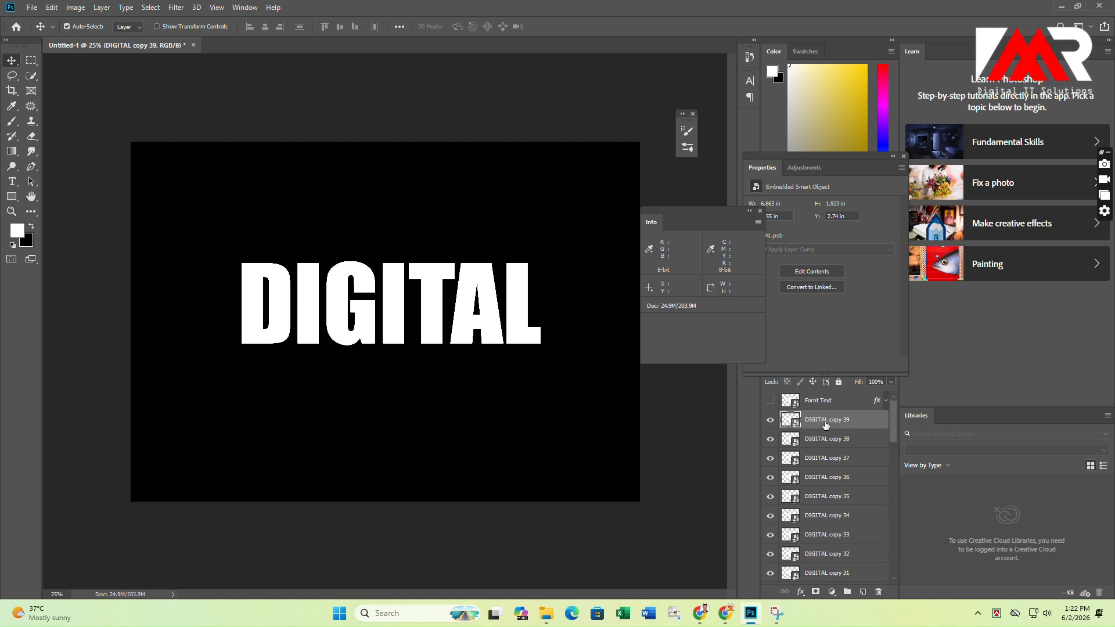
Step: Show the Fornt Text layer and try nudging DIGITAL copy 40 down and to the left with Free Transform
left_click(771, 401)
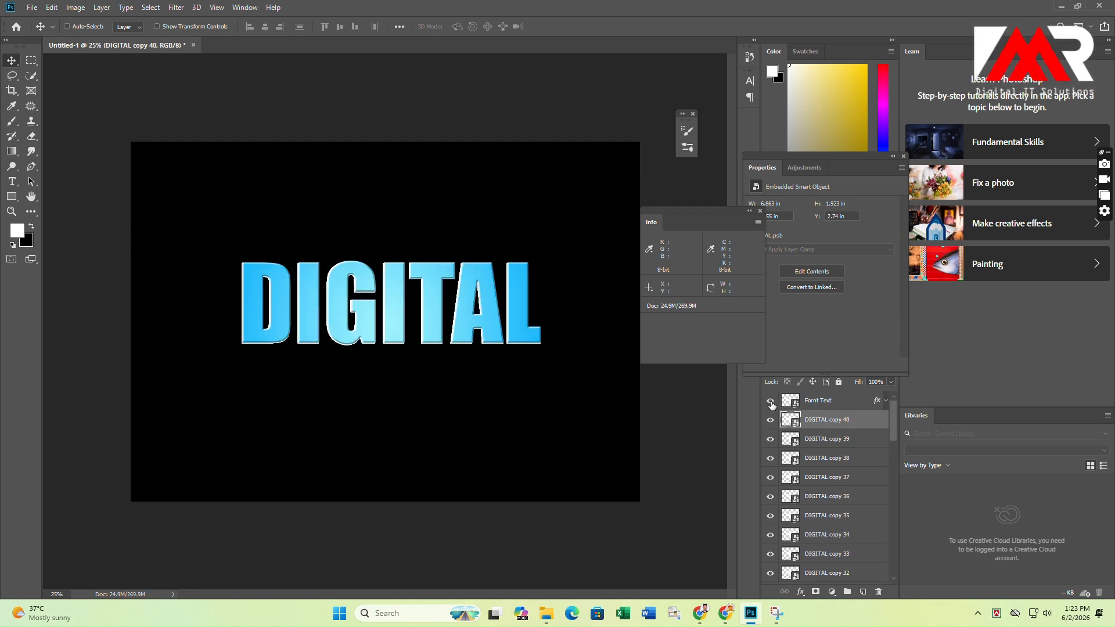
left_click(771, 401)
key("ctrl+t")
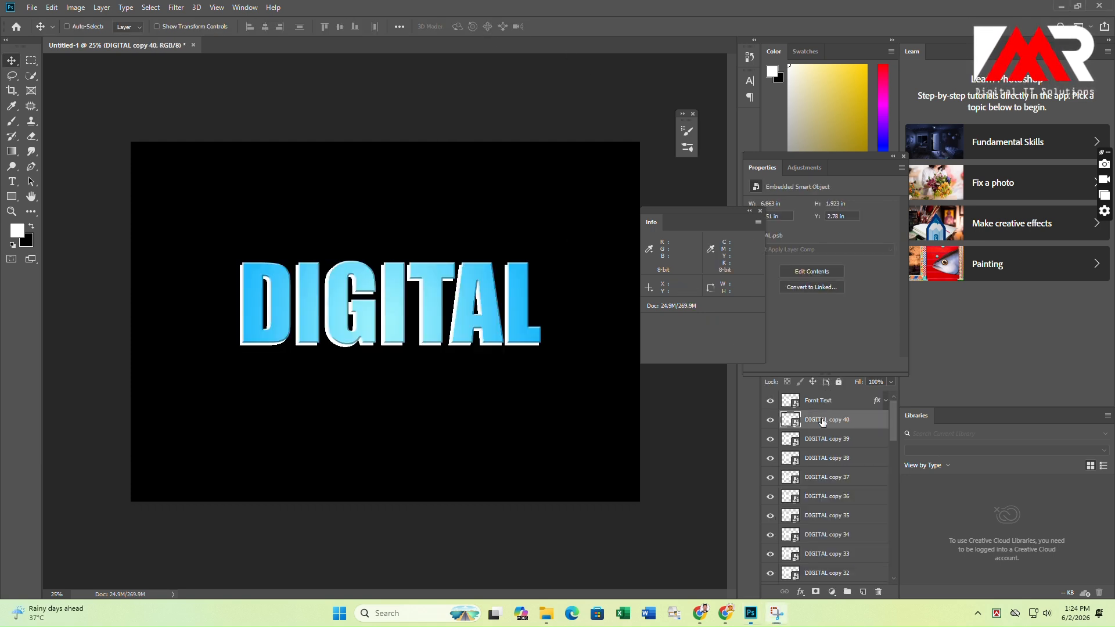
Step: Repeat the offset duplication of the DIGITAL layer up to DIGITAL copy 21 and show the Fornt Text layer above it
key("ctrl+alt+shift+t")
key("ctrl+alt+shift+t")
key("ctrl+alt+shift+t")
key("ctrl+alt+shift+t")
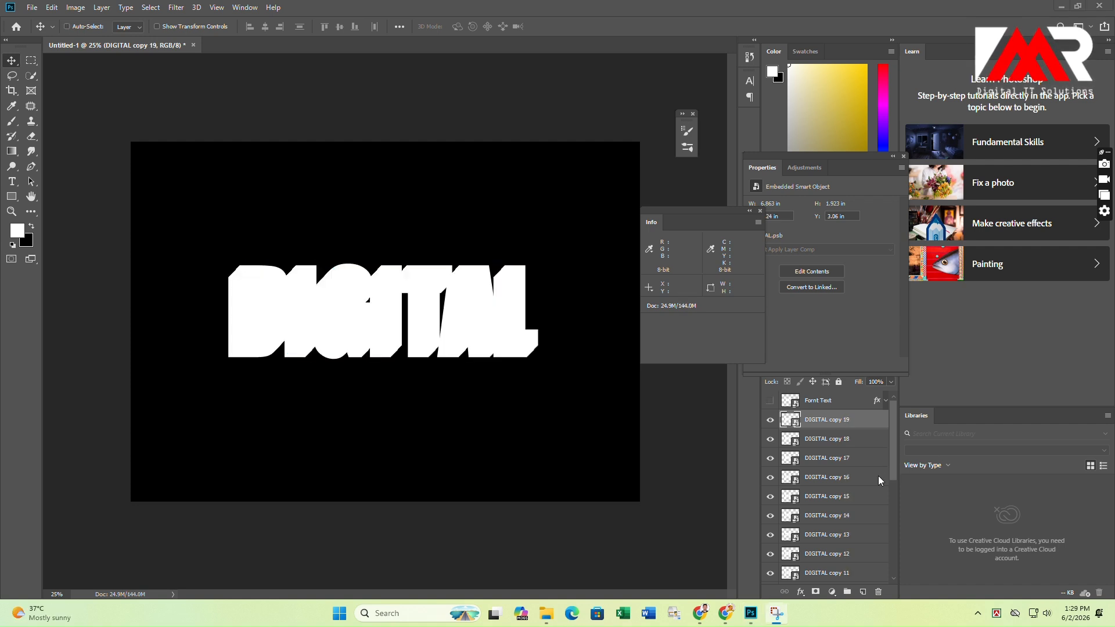
key("ctrl+alt+shift+t")
key("ctrl+alt+shift+t")
left_click(771, 401)
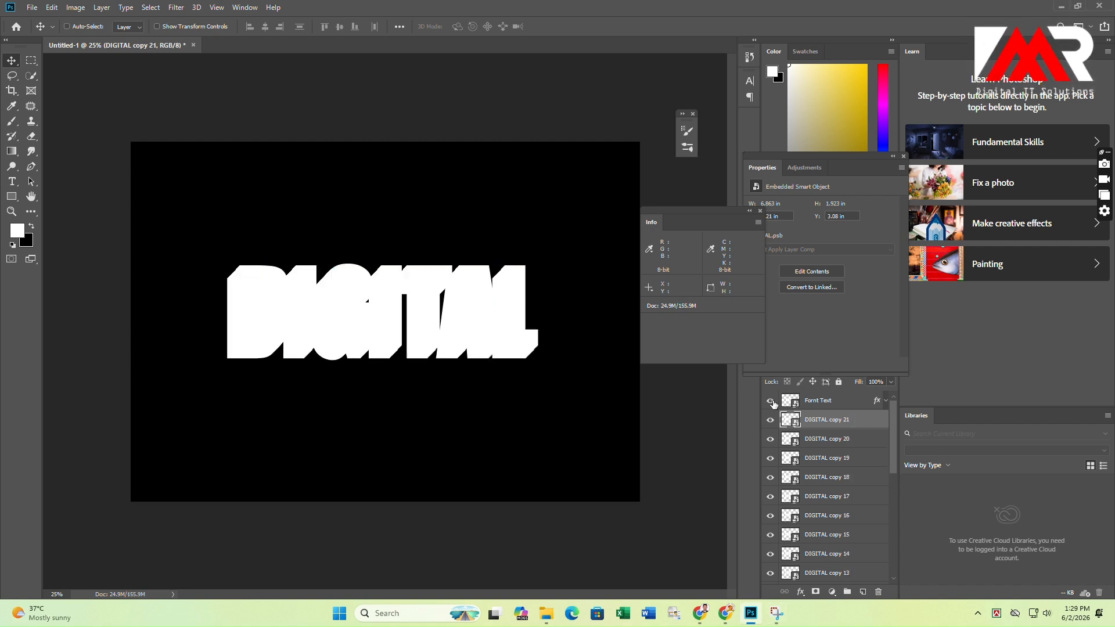
left_click(772, 401)
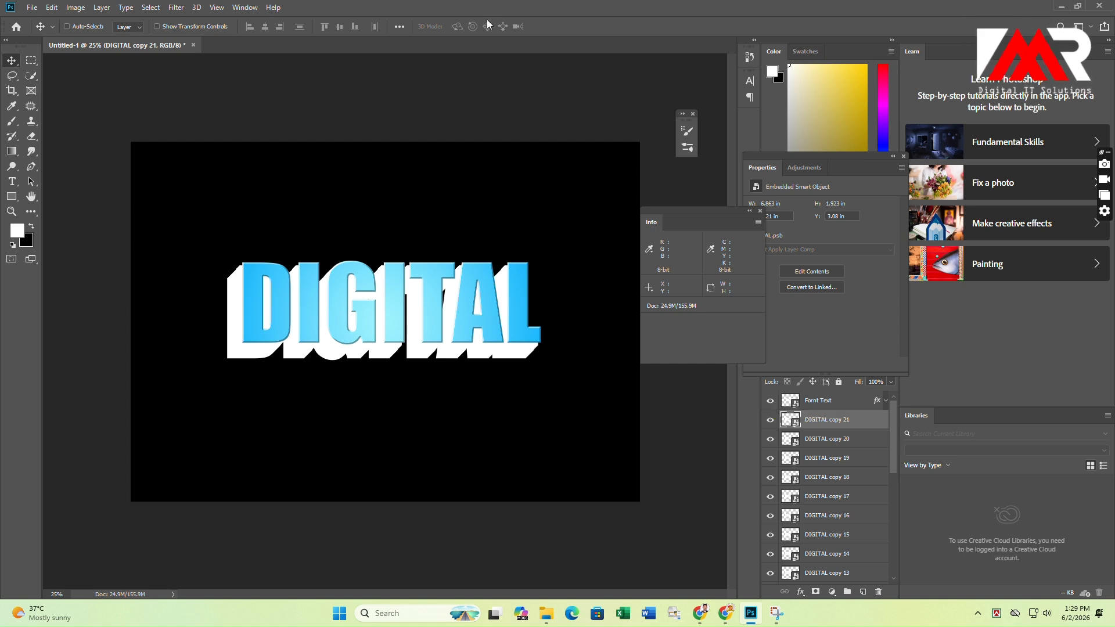
Step: Select the DIGITAL layer with all its copies and put them in one group
scroll(833, 441, "down", 5)
left_click(832, 555, "shift")
key("ctrl+g")
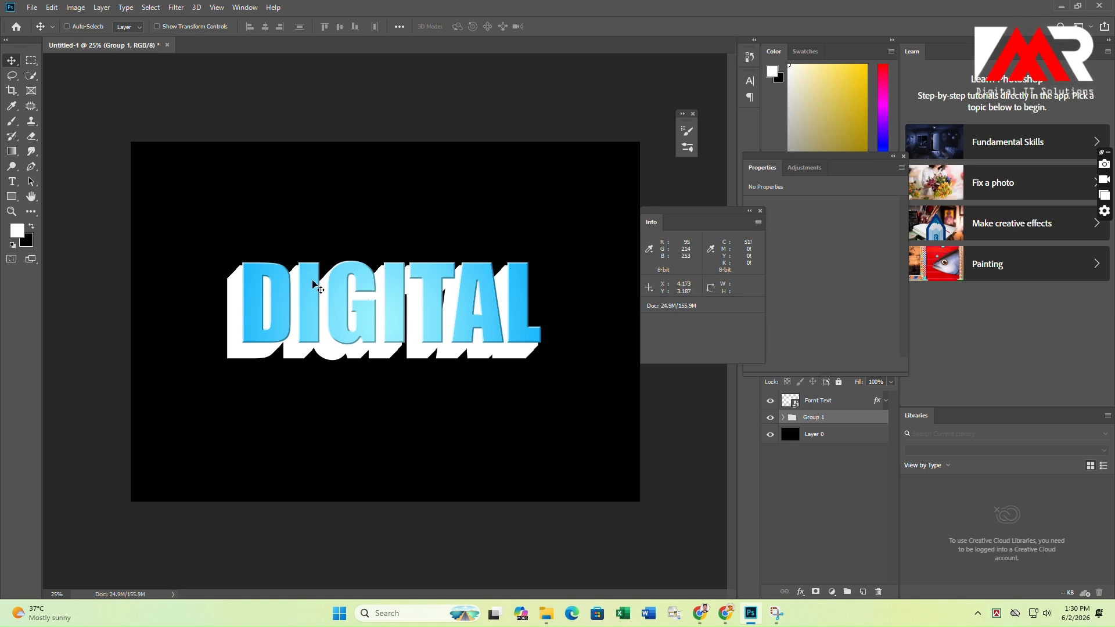
Step: Add a Color Overlay to the group of DIGITAL copies with black (000000) at 100% opacity
left_click(800, 591)
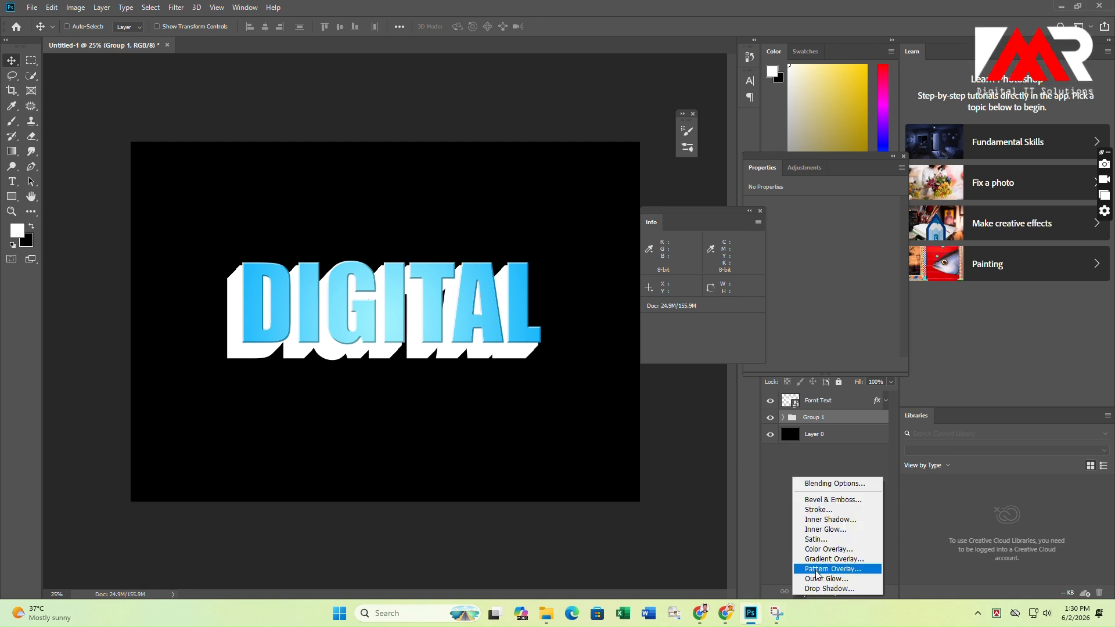
left_click(817, 573)
left_click(903, 192)
left_click(614, 235)
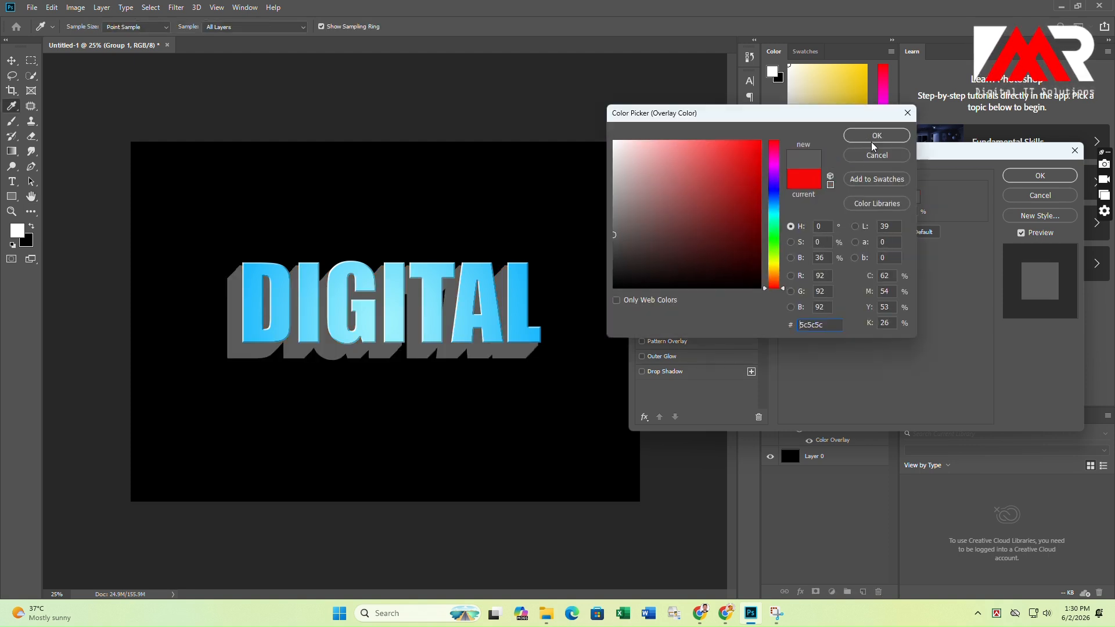
left_click(610, 289)
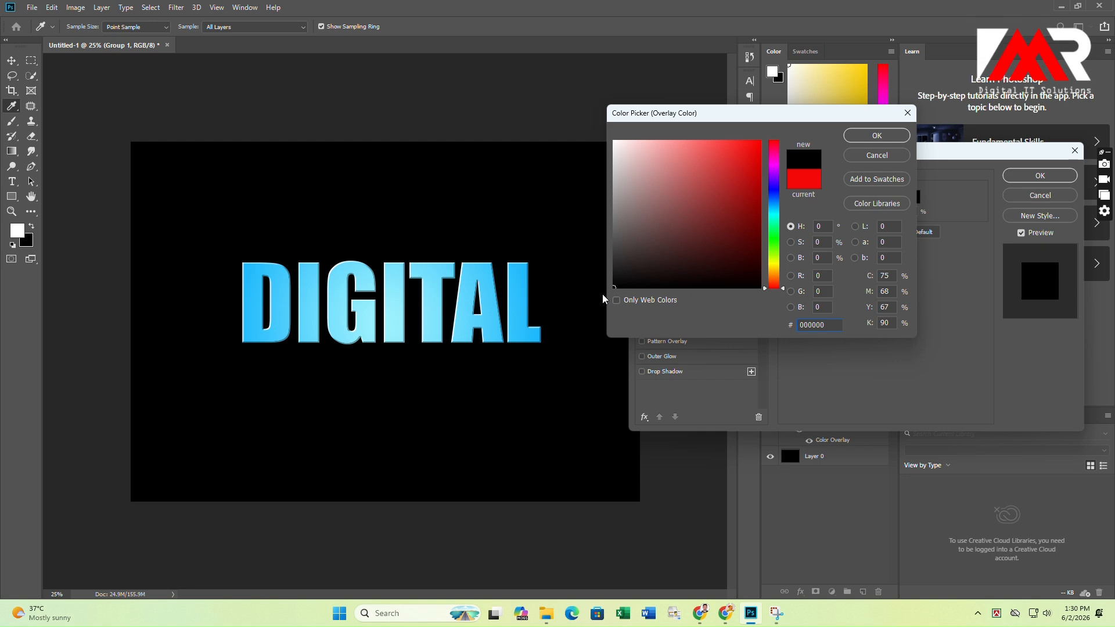
left_click(876, 135)
left_click(888, 213)
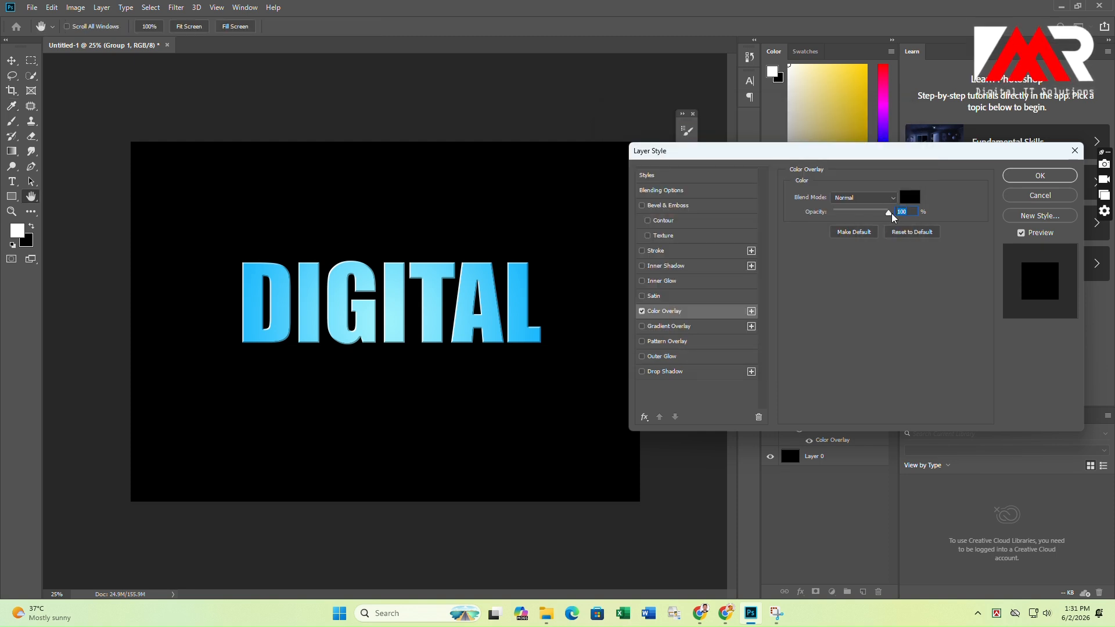
Step: Add an Inner Shadow to the group with blend mode Linear Dodge (Add) and a blue shadow colour
left_click(653, 267)
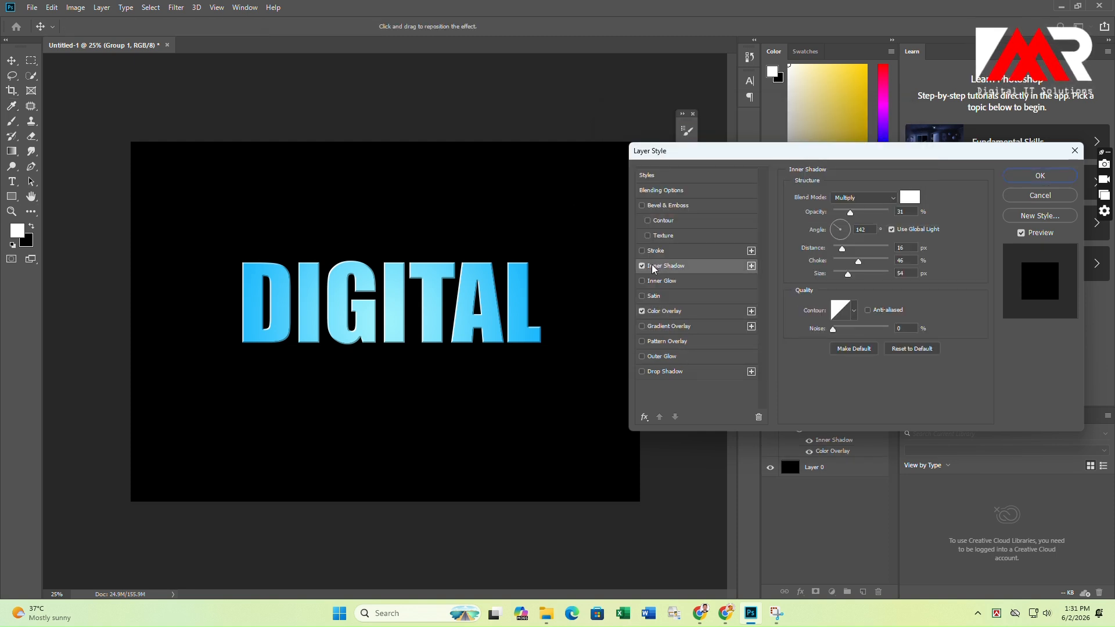
left_click(871, 199)
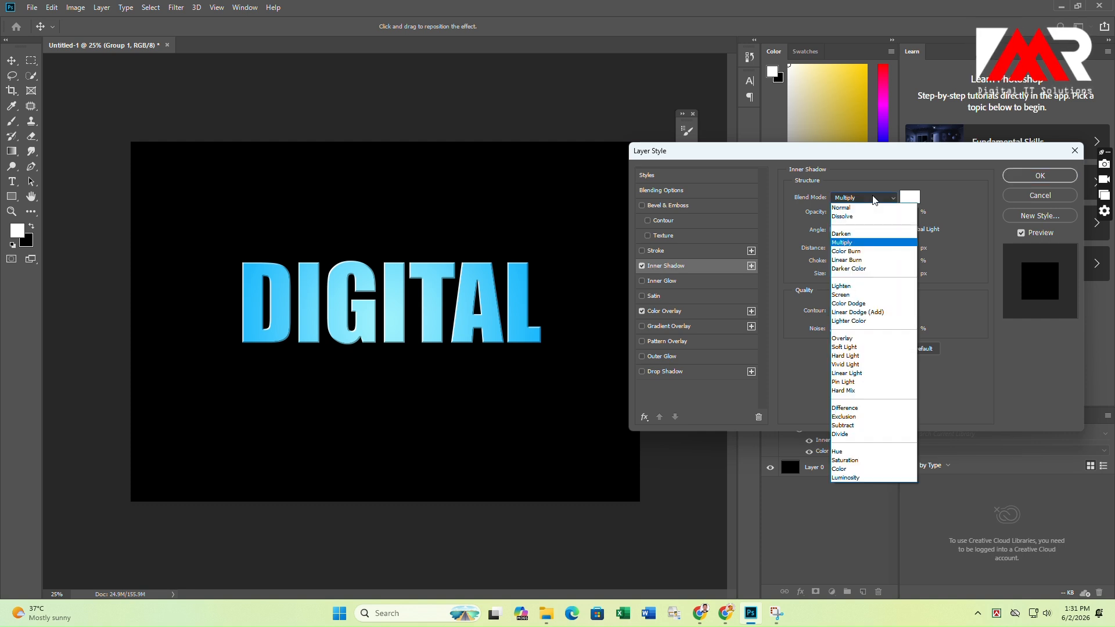
left_click(862, 313)
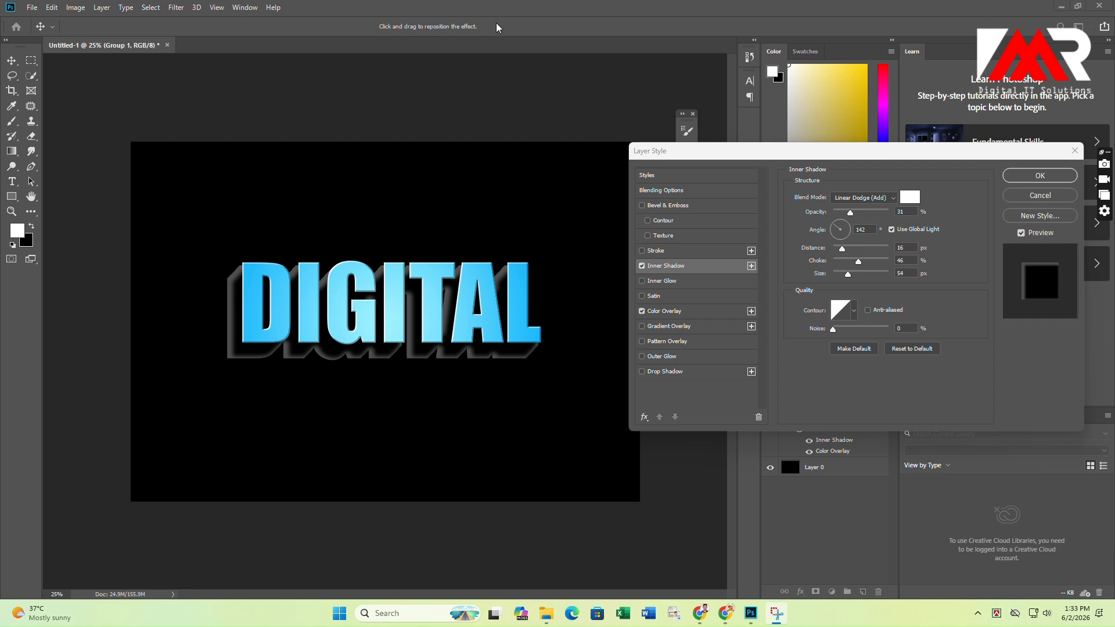
left_click(909, 197)
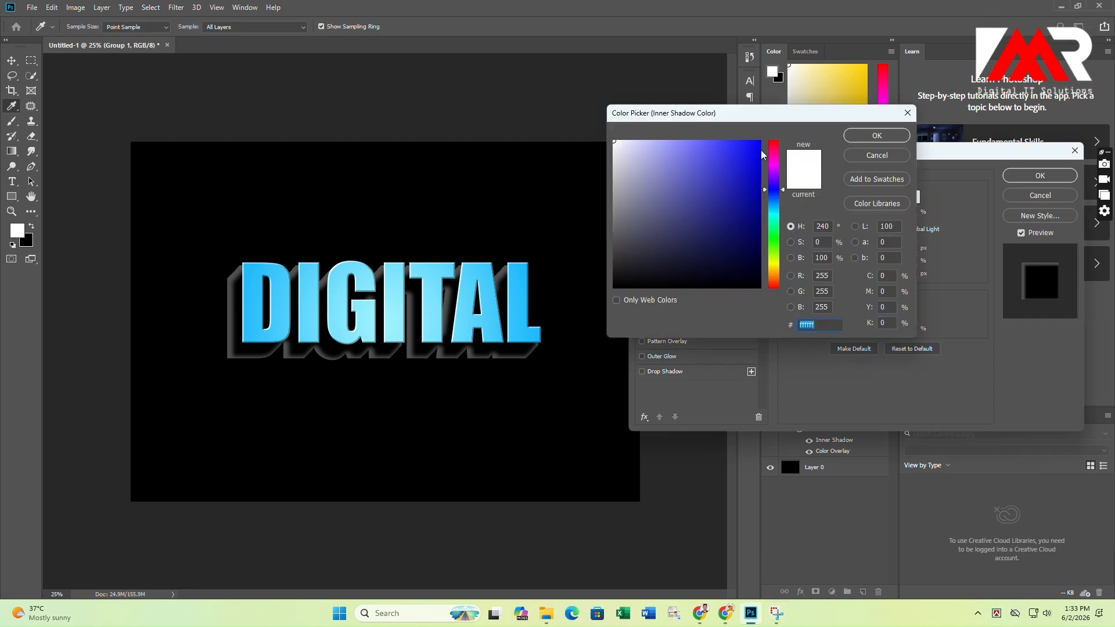
left_click_drag(761, 152, 726, 144)
left_click(877, 135)
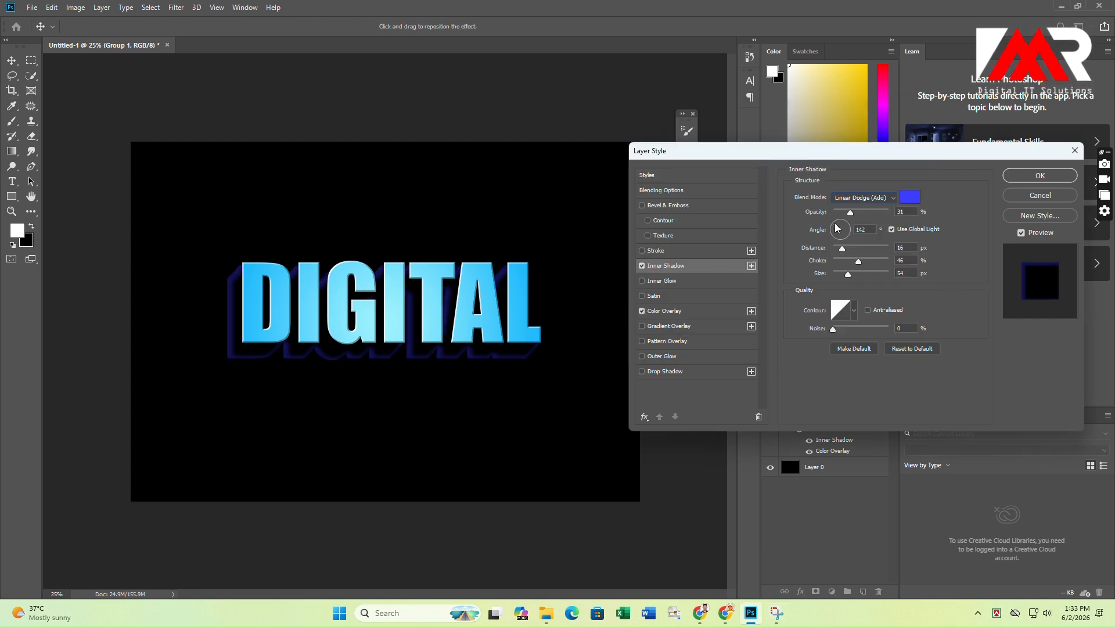
Step: Set the Inner Shadow to opacity 100%, angle -138°, distance 10 px, choke 0% and size 27 px
left_click(853, 229)
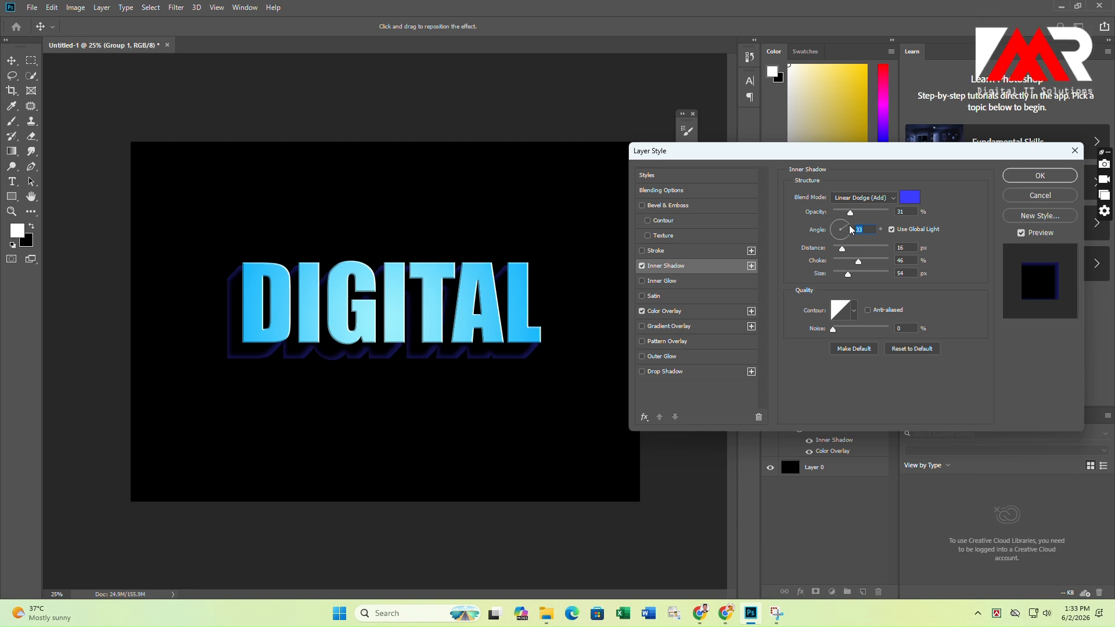
left_click_drag(850, 213, 841, 255)
left_click(836, 236)
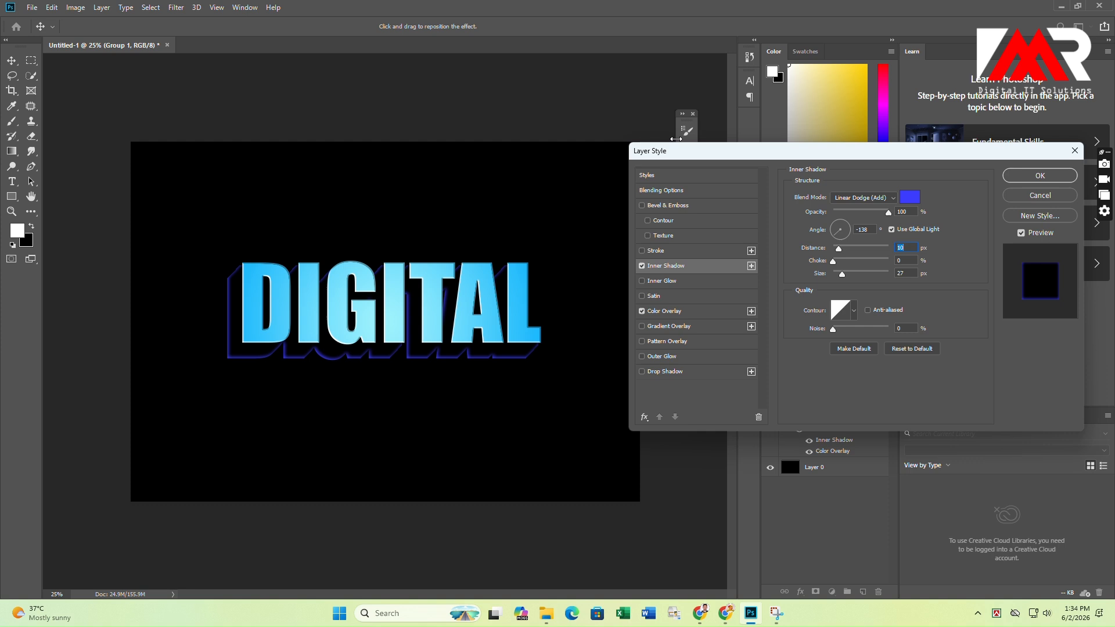
Step: Add an Outer Glow to the group with blend mode Linear Dodge (Add) and opacity about 51%
left_click(669, 358)
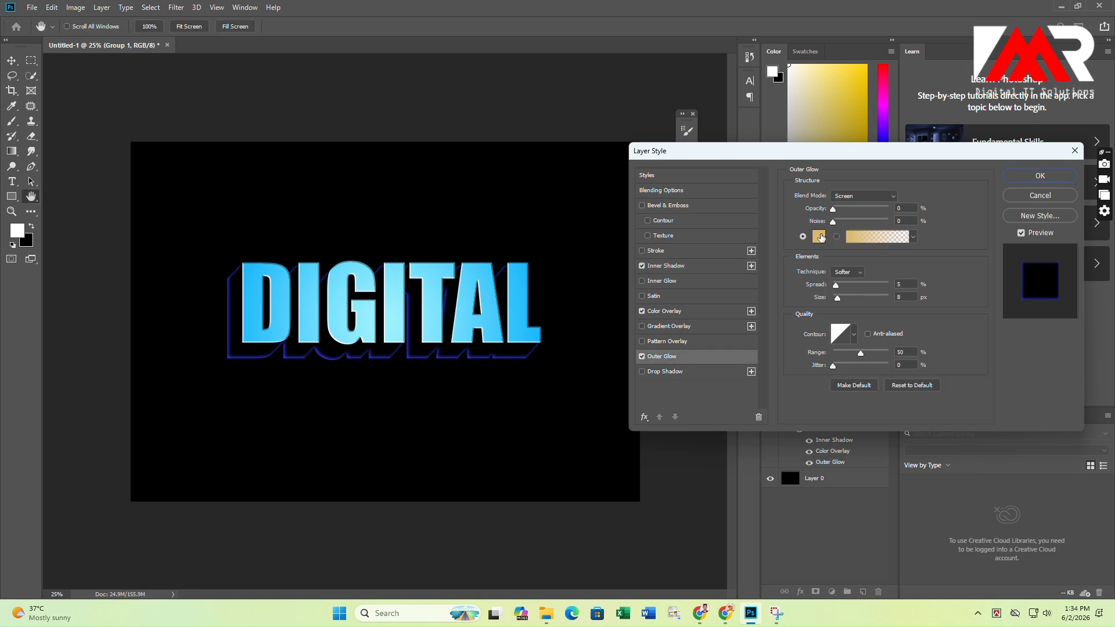
left_click(863, 196)
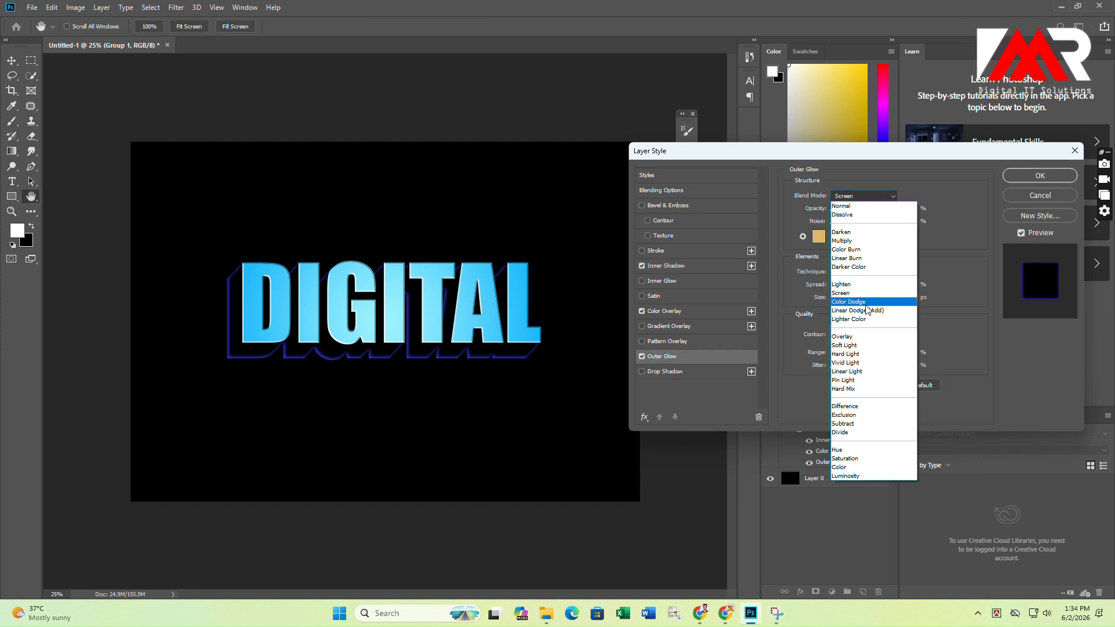
left_click(869, 306)
mouse_move(870, 210)
left_mouse_down()
mouse_move(889, 211)
mouse_move(863, 210)
left_mouse_up()
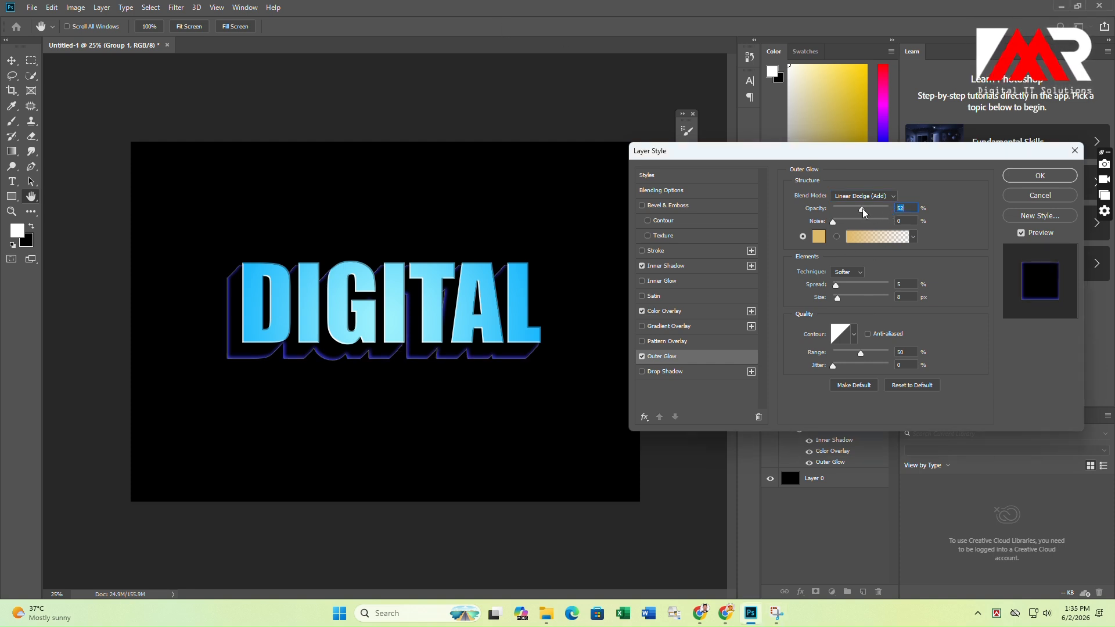
Step: Give the Outer Glow a vivid blue colour, spread 0%, size about 185 px and range about 64%
left_click(818, 236)
left_click_drag(774, 226, 774, 187)
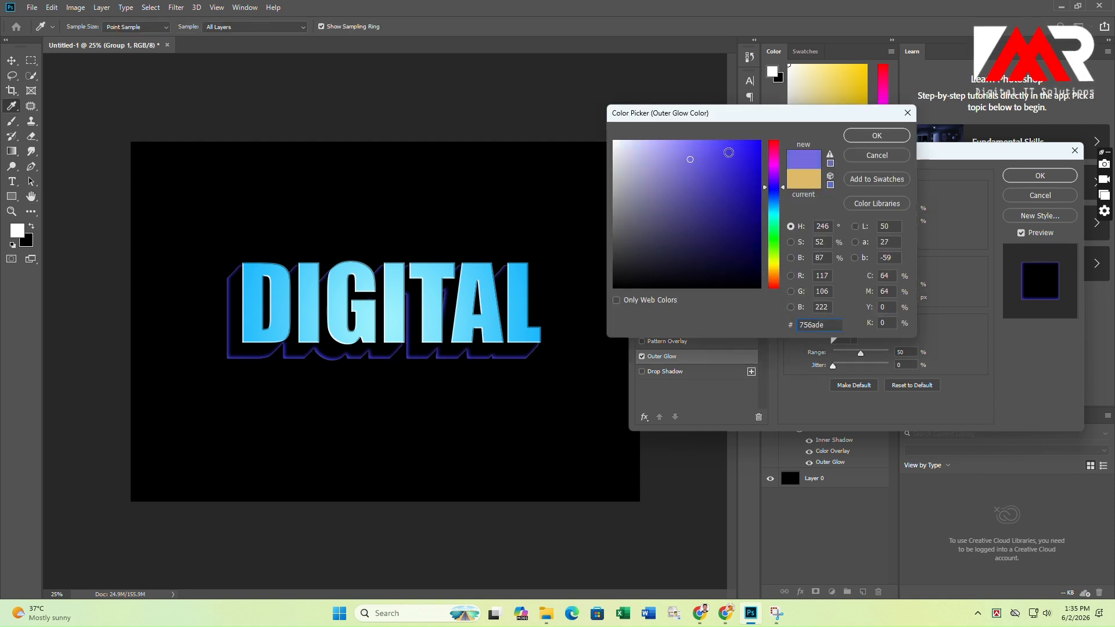
left_click(734, 140)
left_click(877, 135)
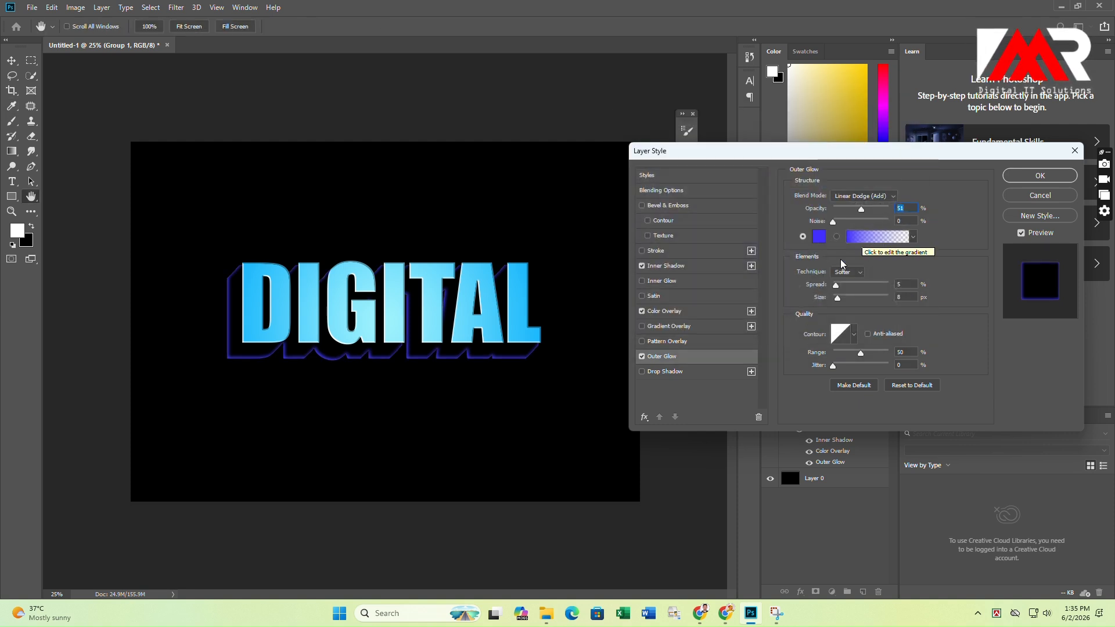
left_click_drag(836, 285, 877, 301)
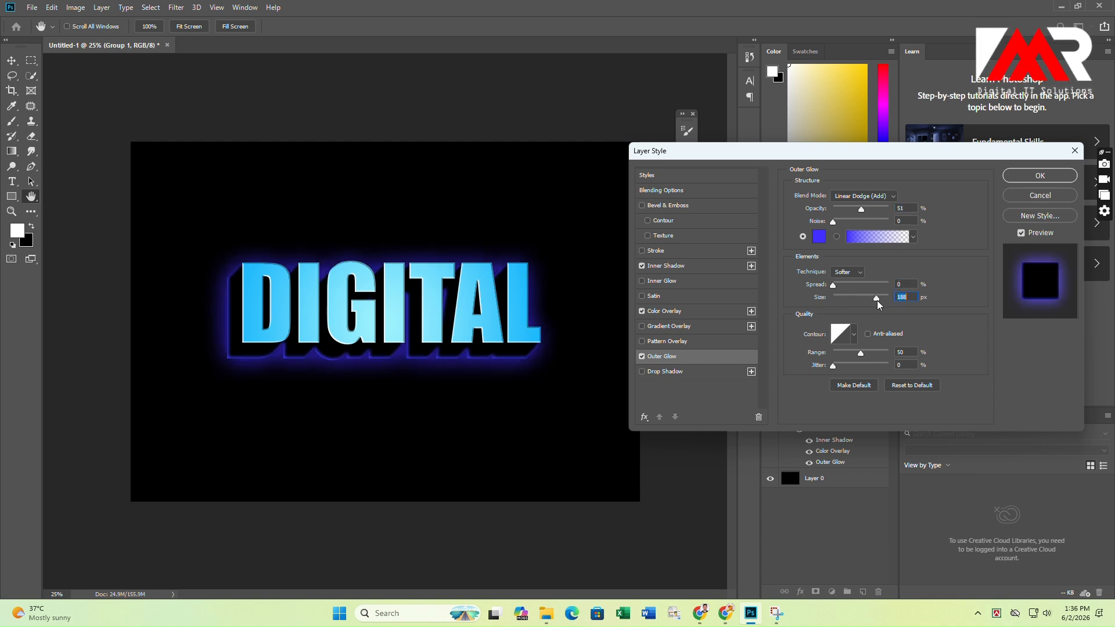
mouse_move(862, 354)
left_mouse_down()
mouse_move(851, 354)
mouse_move(870, 354)
left_mouse_up()
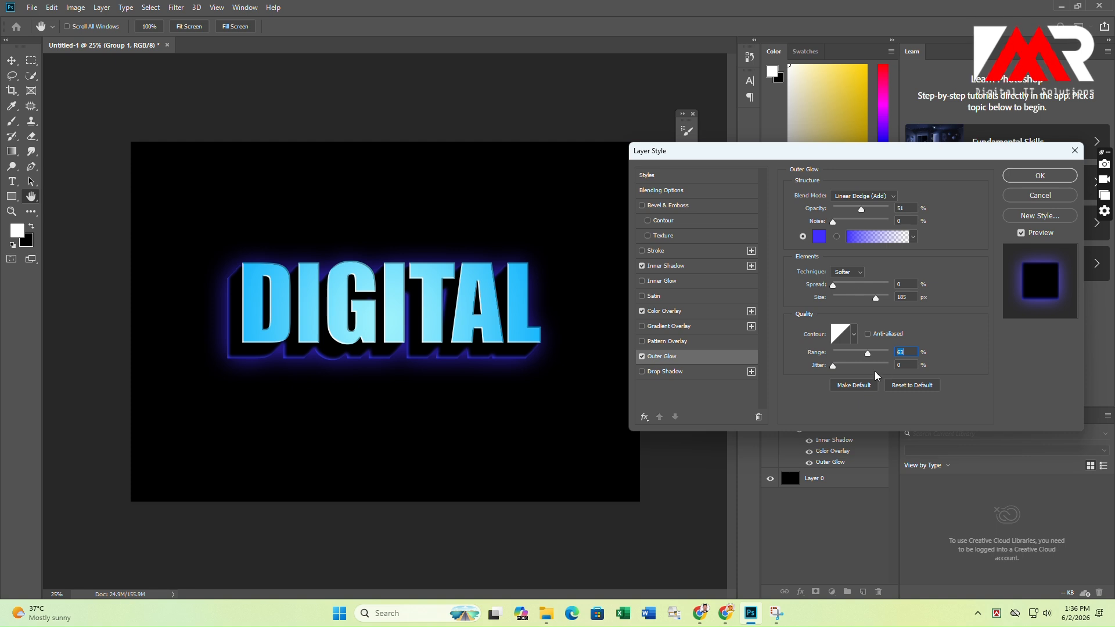
Step: Add a Drop Shadow to the group and change its colour to black (000000)
left_click(664, 372)
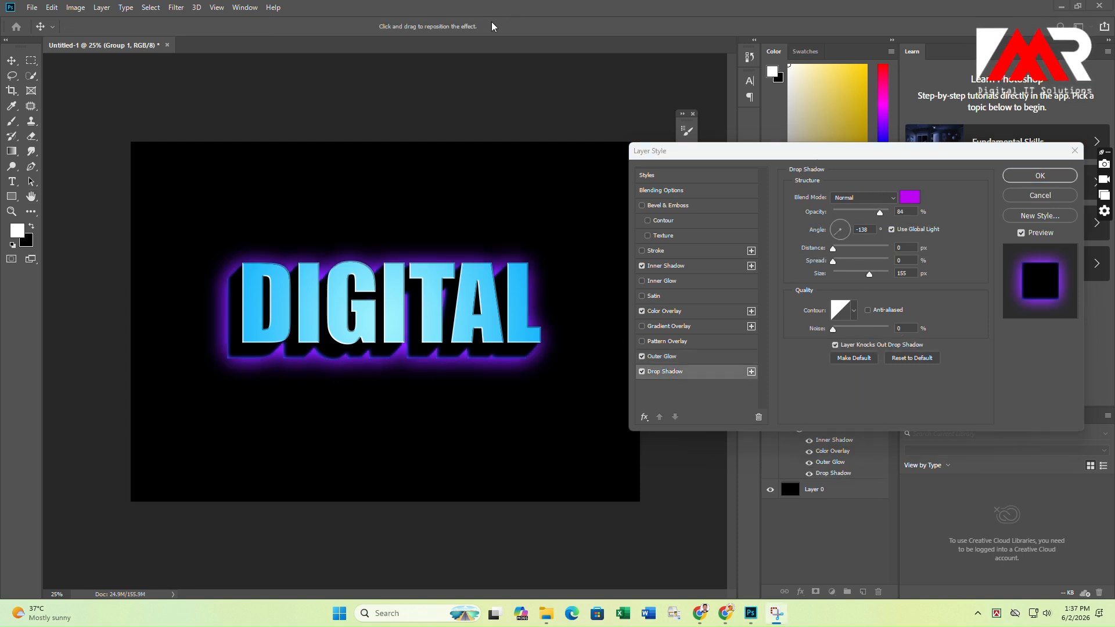
double_click(900, 211)
left_click(907, 198)
left_click(615, 287)
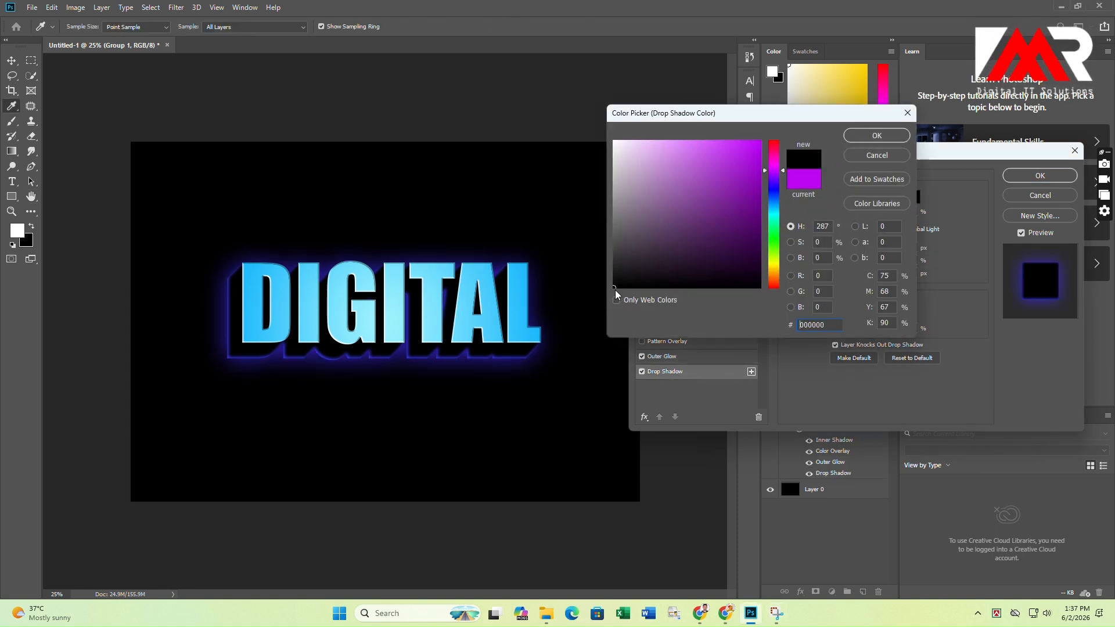
left_click(860, 139)
Step: Set the Drop Shadow to opacity 100%, angle 90° without global light, distance 49 px and size 27 px, and apply the layer style
left_click_drag(879, 214, 846, 223)
left_click(848, 224)
left_click(872, 229)
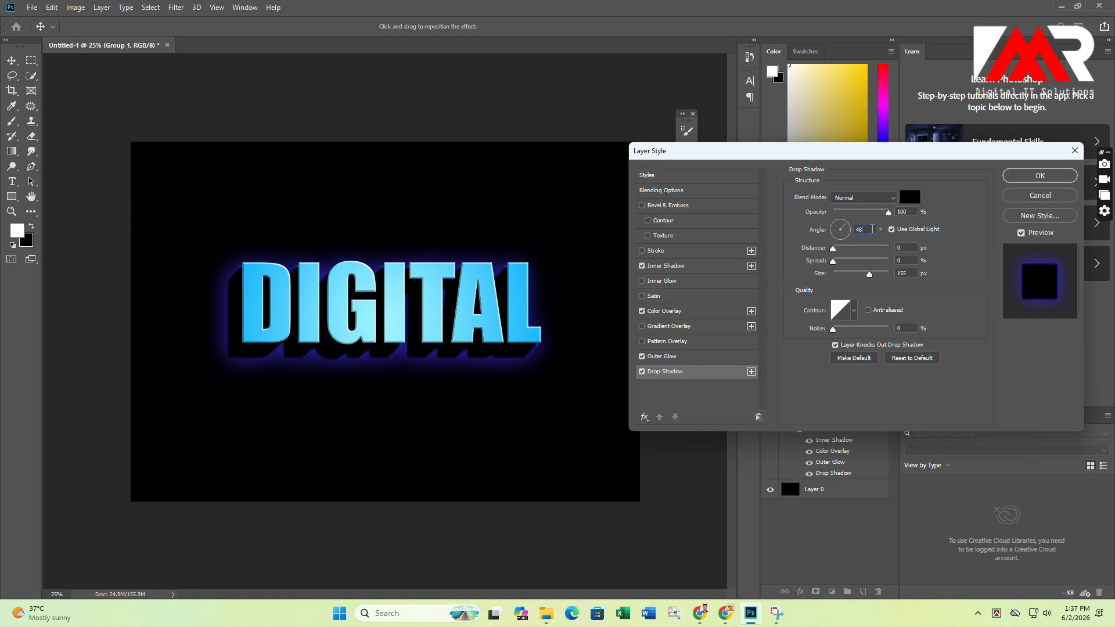
left_click_drag(833, 248, 842, 275)
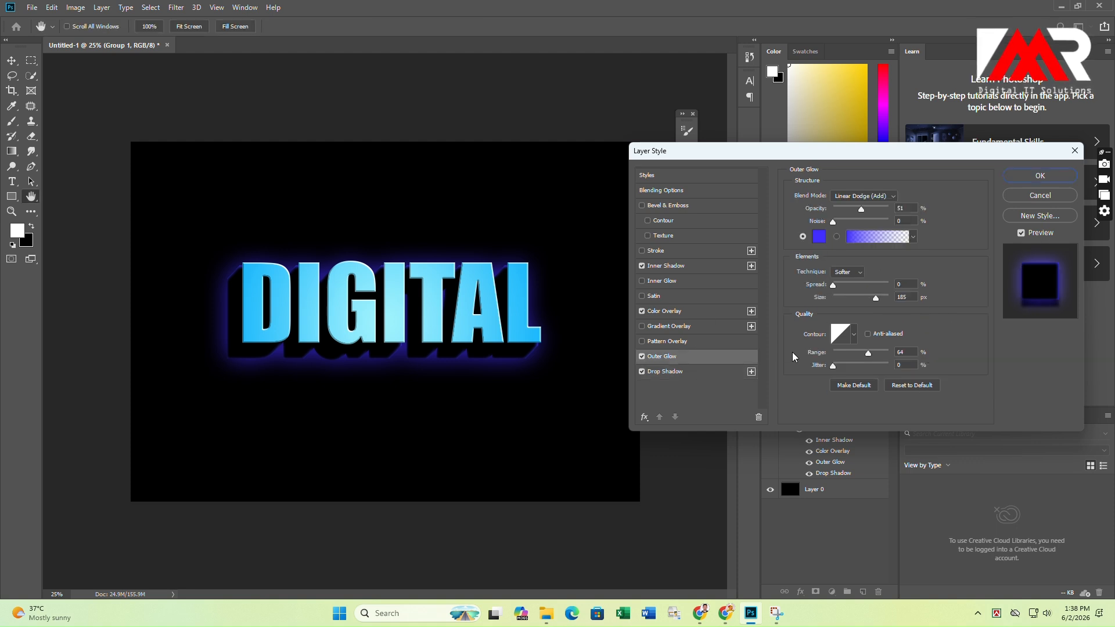
left_click(681, 312)
left_click(669, 266)
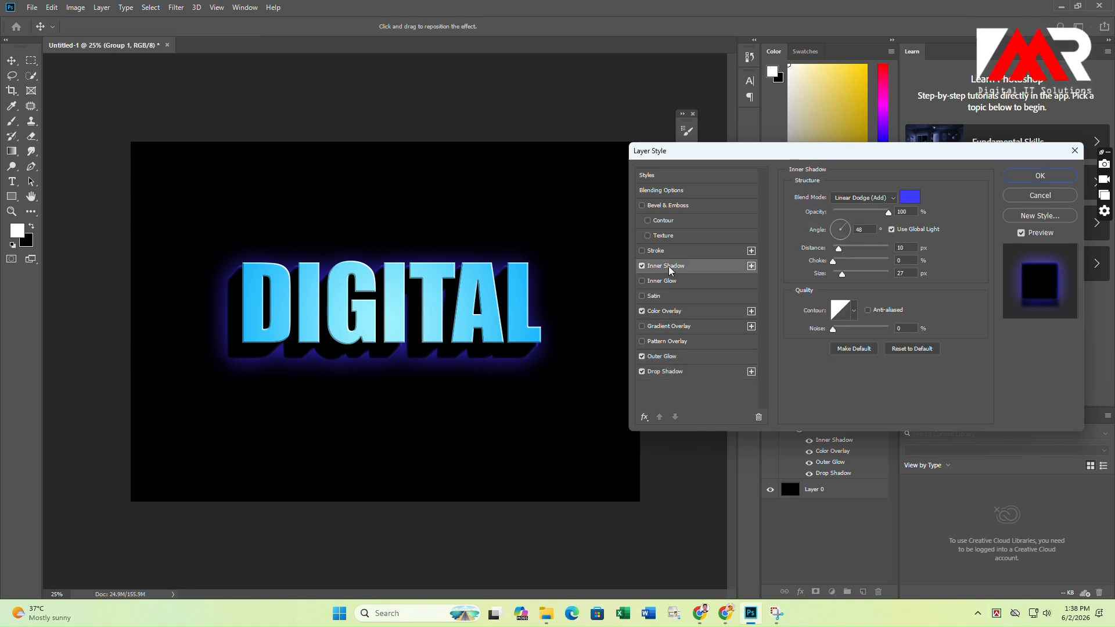
left_click(668, 372)
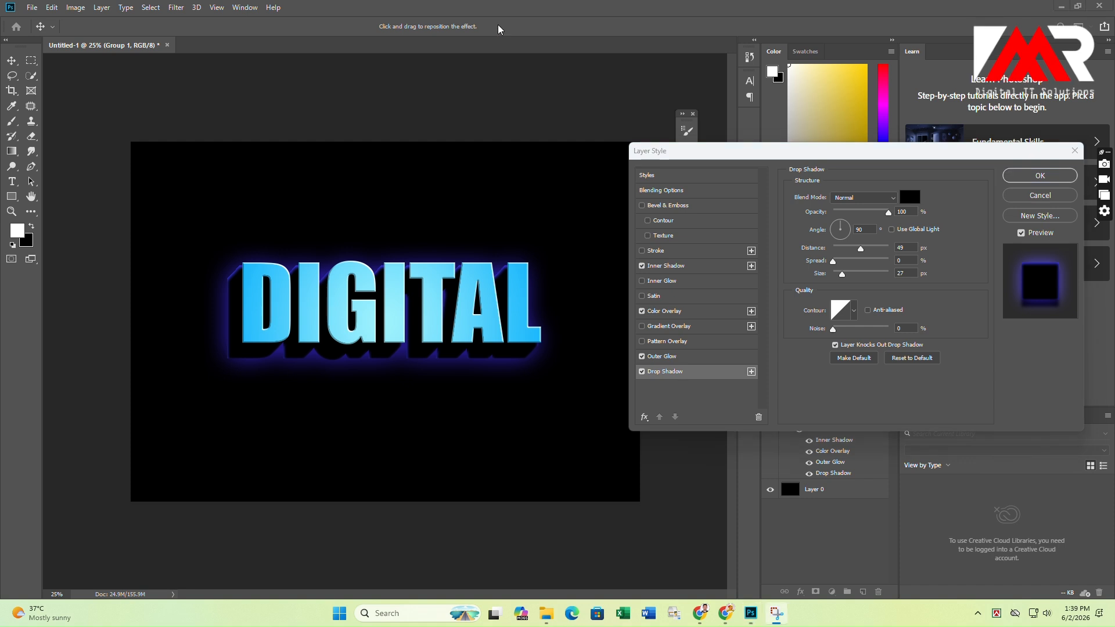
left_click(1040, 175)
left_click(885, 417)
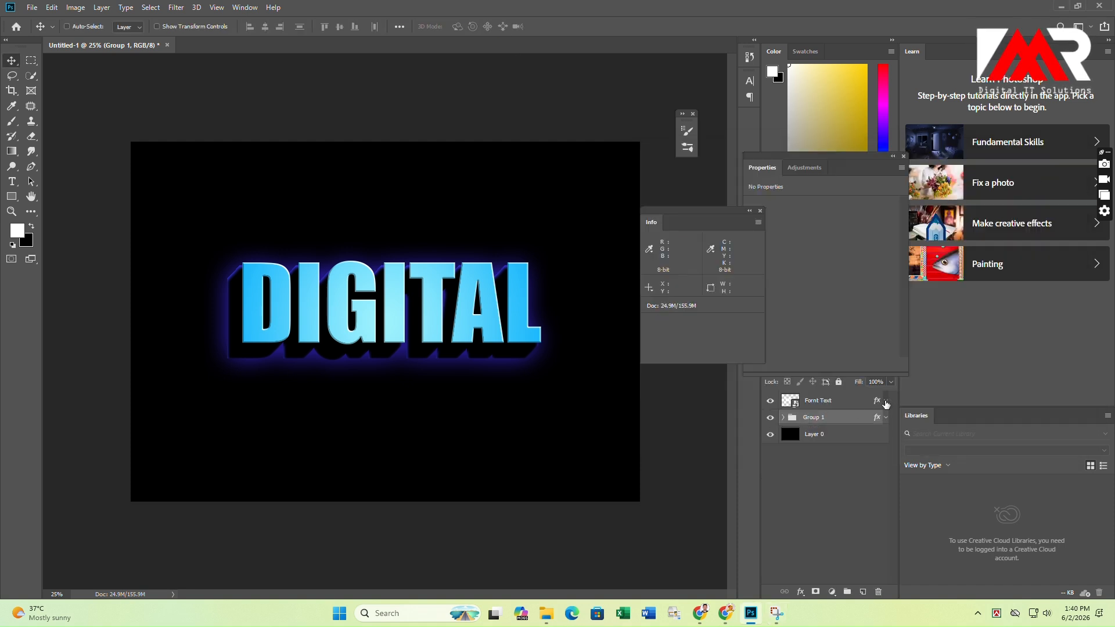
left_click(831, 401)
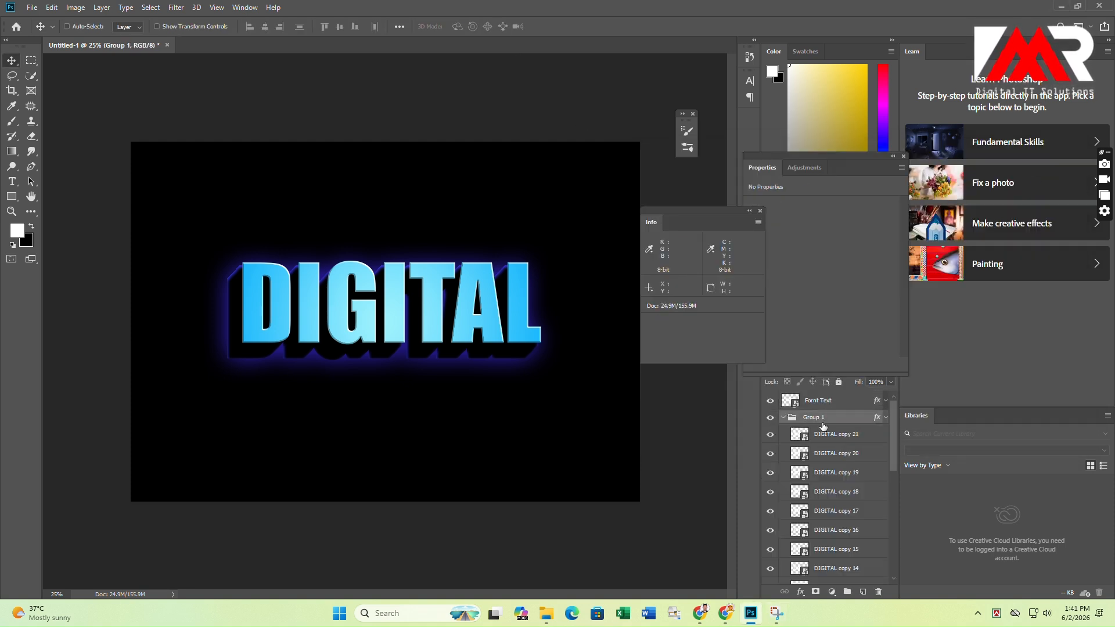
left_click(783, 417)
left_click(885, 418)
Step: Edit the group's Inner Shadow to use a slightly lighter blue colour and an angle of -138°
double_click(836, 441)
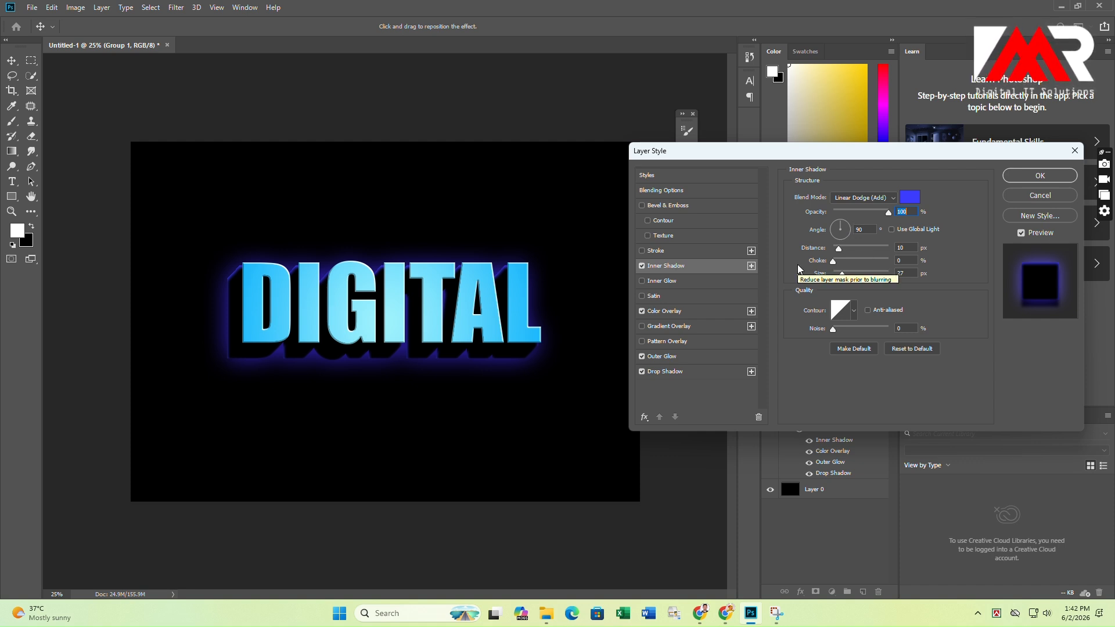
left_click(910, 198)
key("Return")
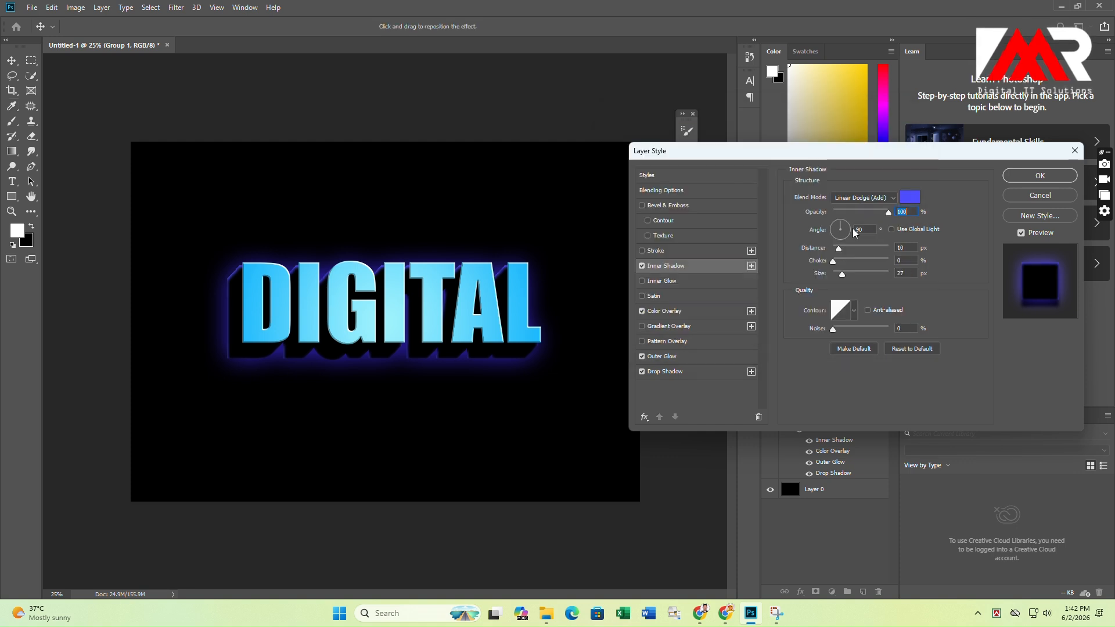
left_click(836, 235)
type("138")
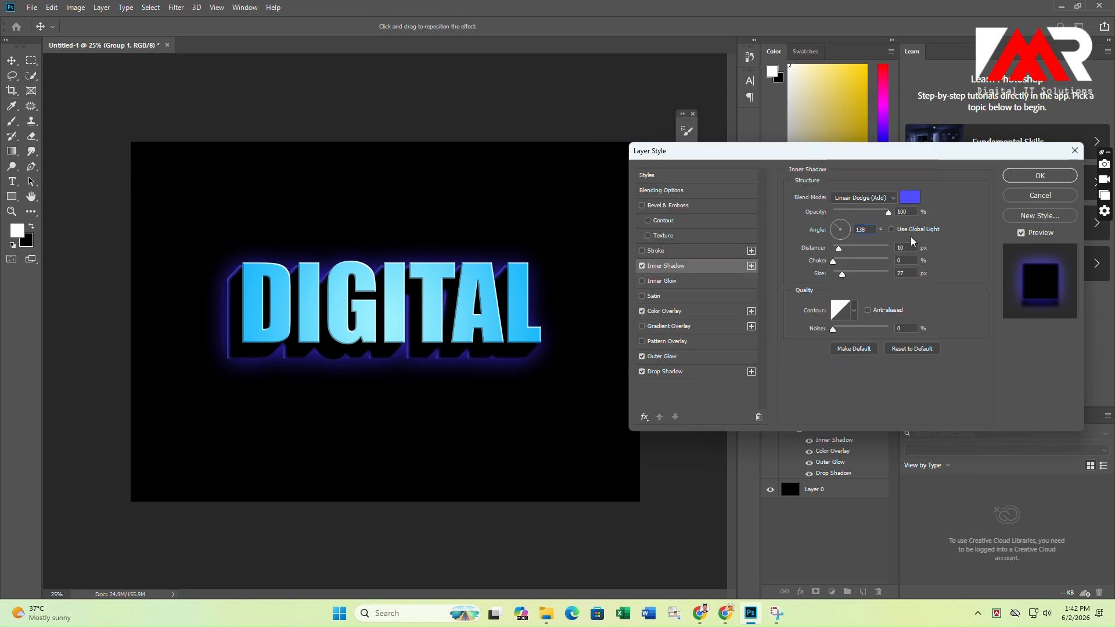
type("-")
Step: Set the Inner Shadow's distance to 9 px and size to 16 px, and apply the layer style
left_click_drag(838, 249, 837, 248)
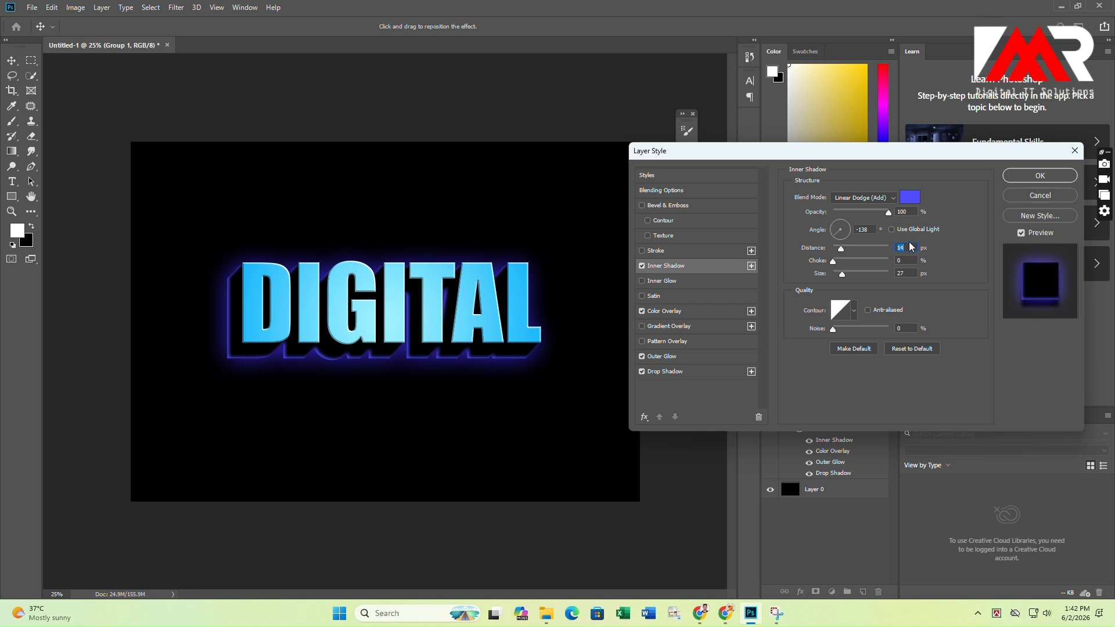
left_click_drag(905, 273, 891, 273)
type("16")
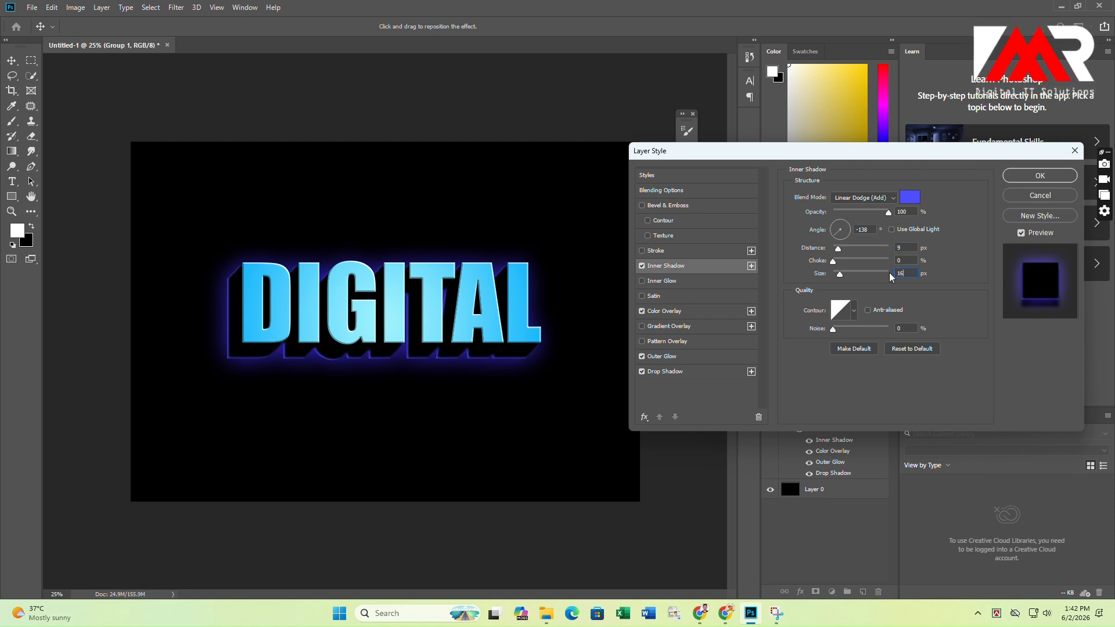
left_click(1038, 176)
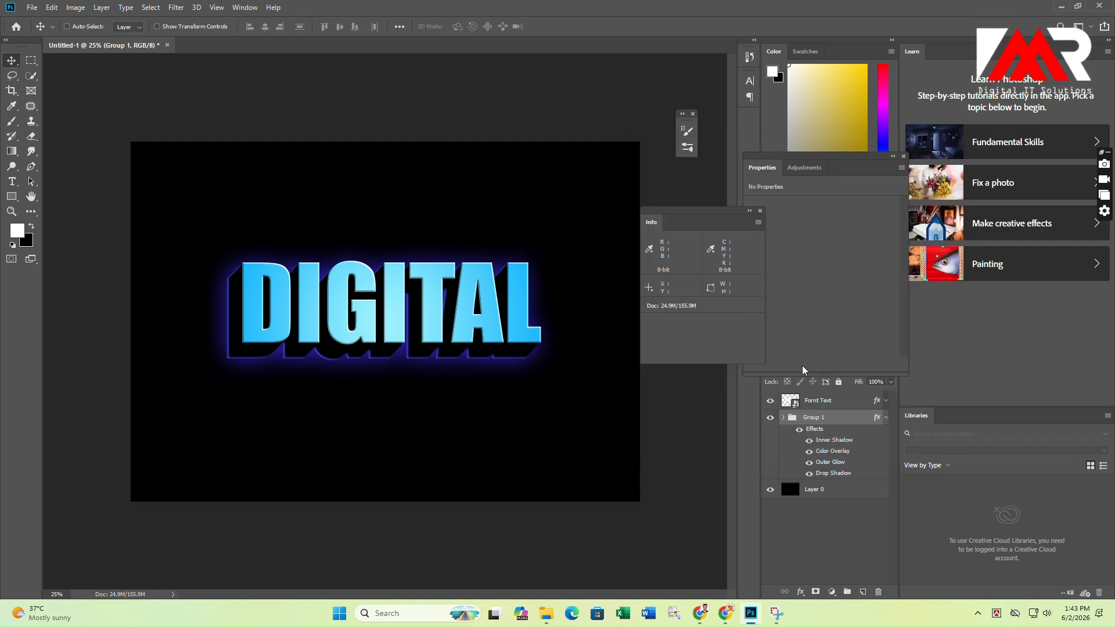
Step: Open the Outer Glow settings of Group 1
double_click(849, 419)
left_click(665, 357)
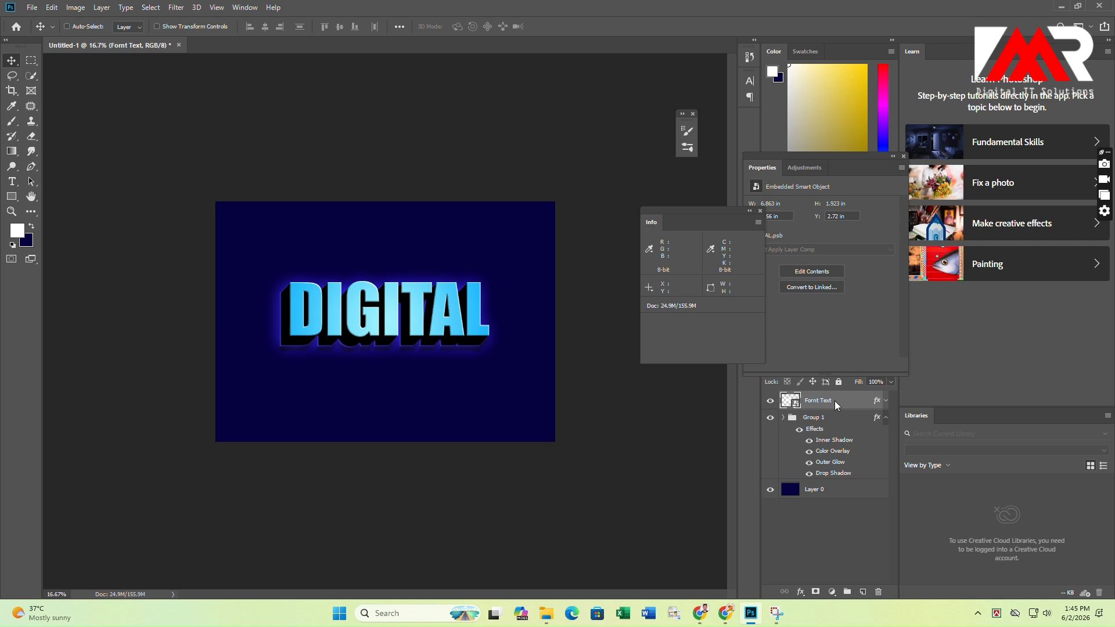
Step: Duplicate the Fornt Text layer and clear the duplicate's layer style
key("ctrl+j")
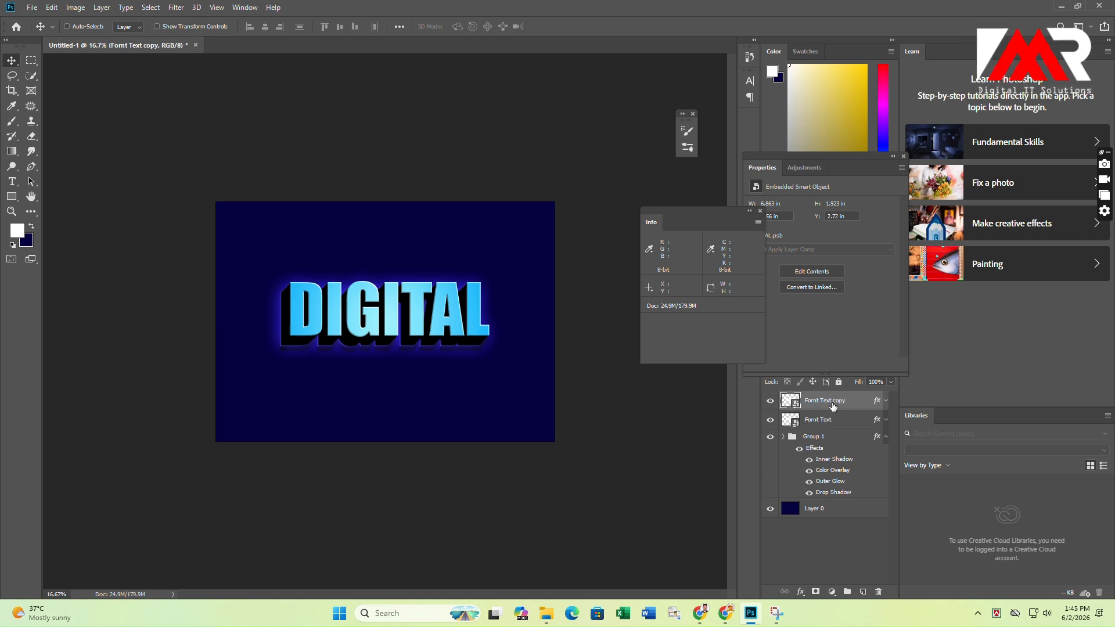
left_click(885, 401)
right_click(885, 399)
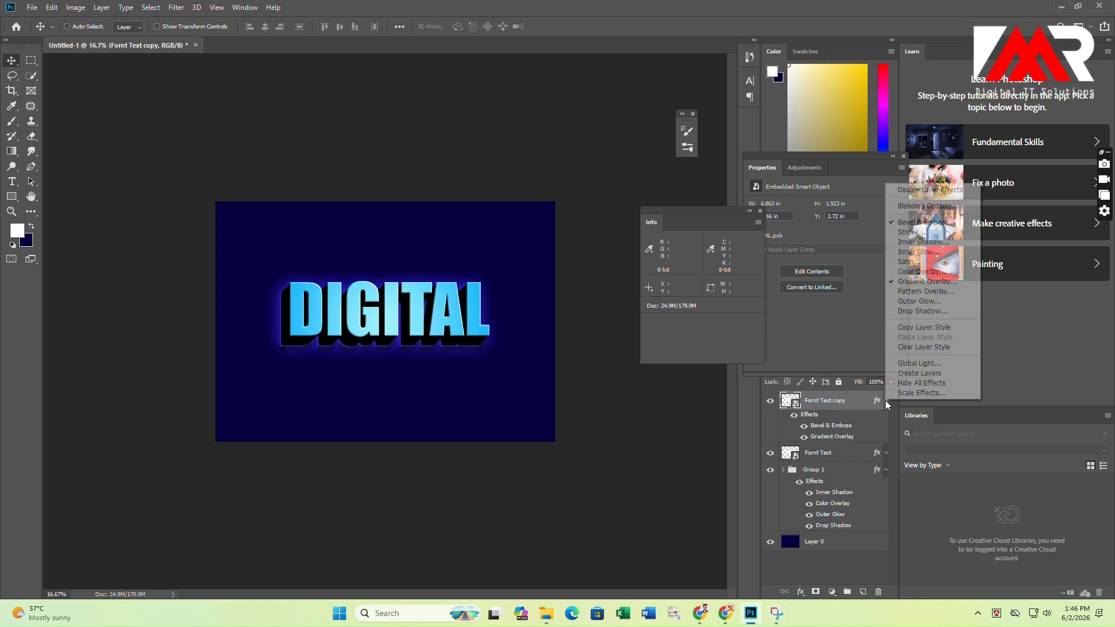
left_click(908, 347)
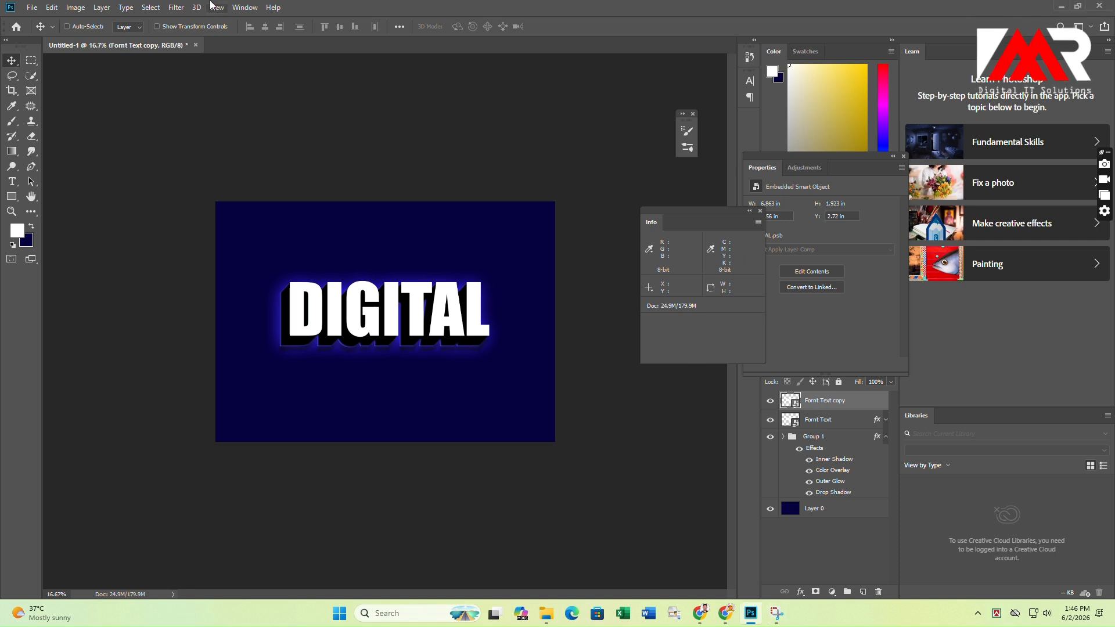
Step: Apply a Gaussian Blur of 28 pixels to the Fornt Text copy and raise its radius to 38 pixels
left_click(175, 8)
mouse_move(287, 144)
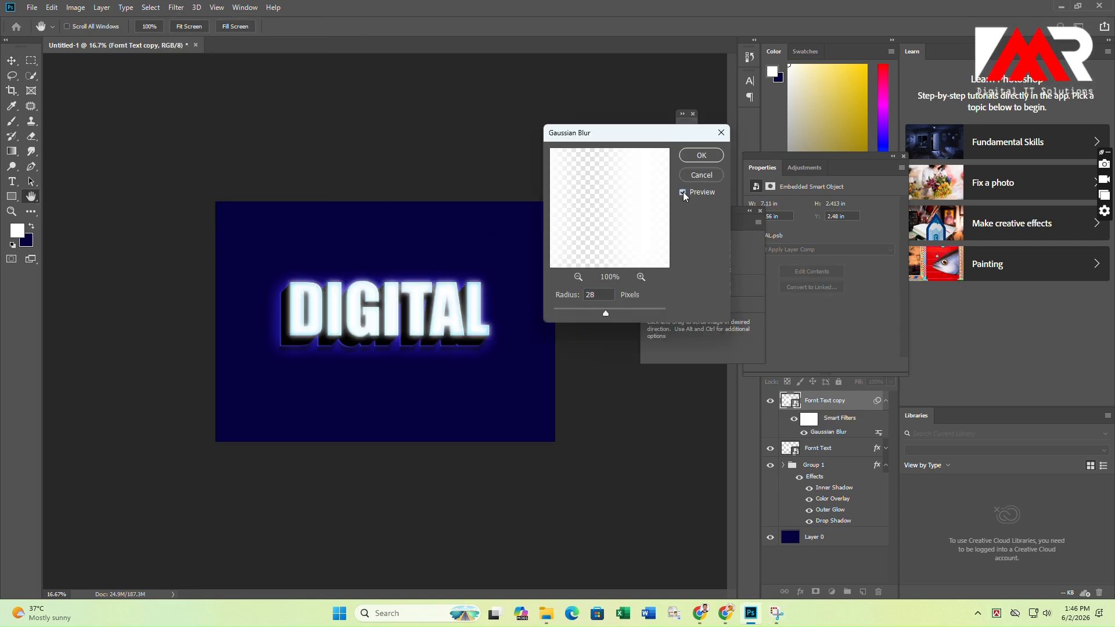
left_click(702, 155)
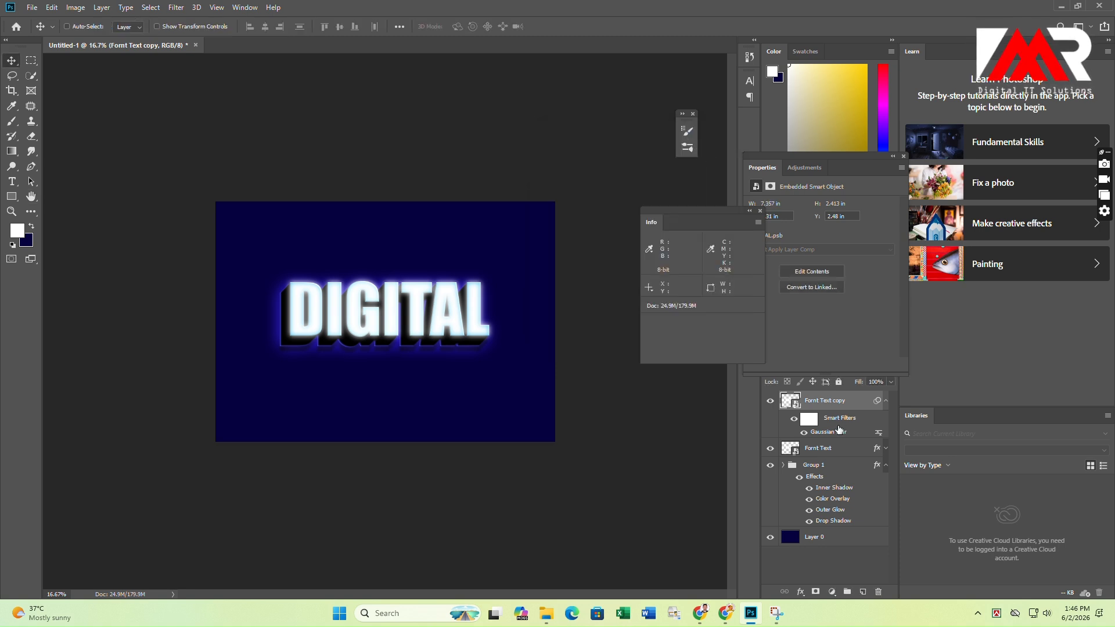
double_click(831, 432)
type("38")
left_click(701, 155)
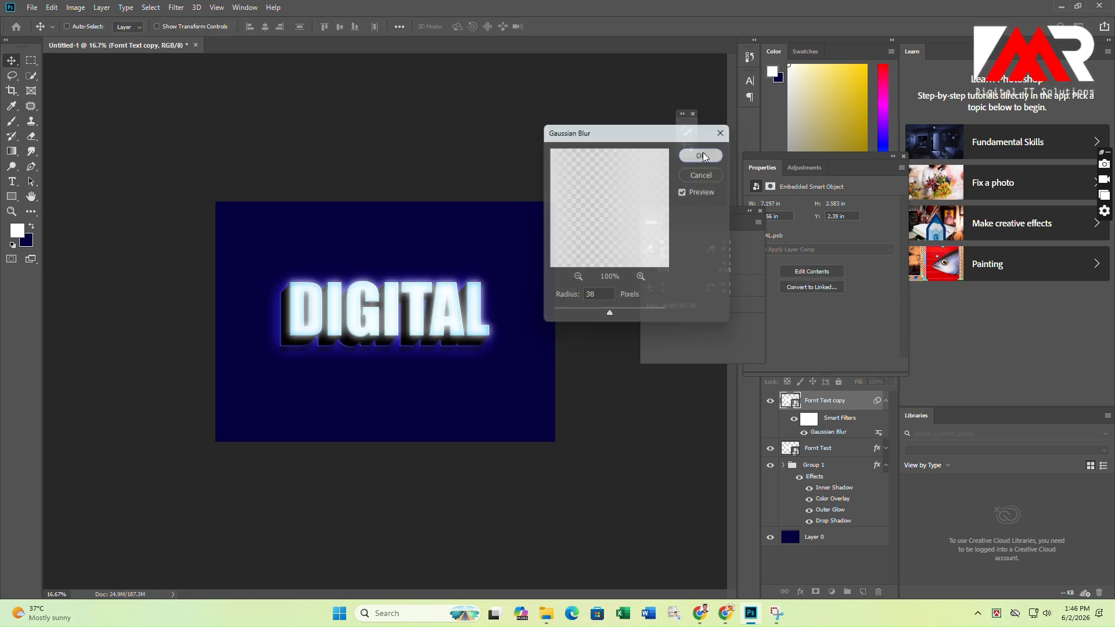
Step: Set the blurred Fornt Text copy's blend mode to Color Dodge and its fill to 16%
left_click(811, 365)
left_click(794, 412)
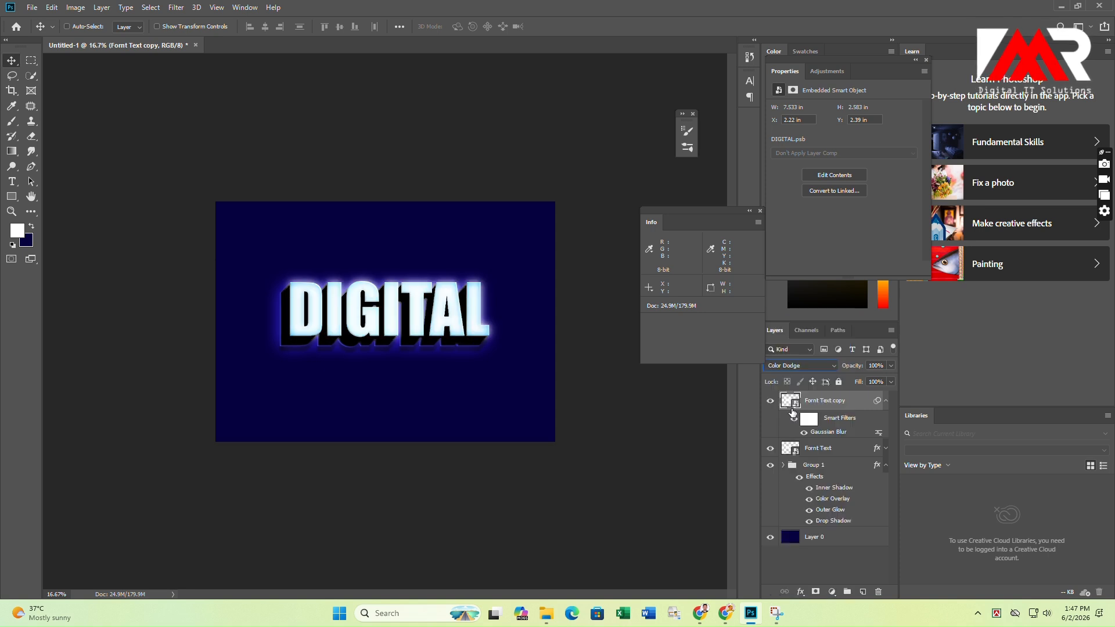
left_click(805, 367)
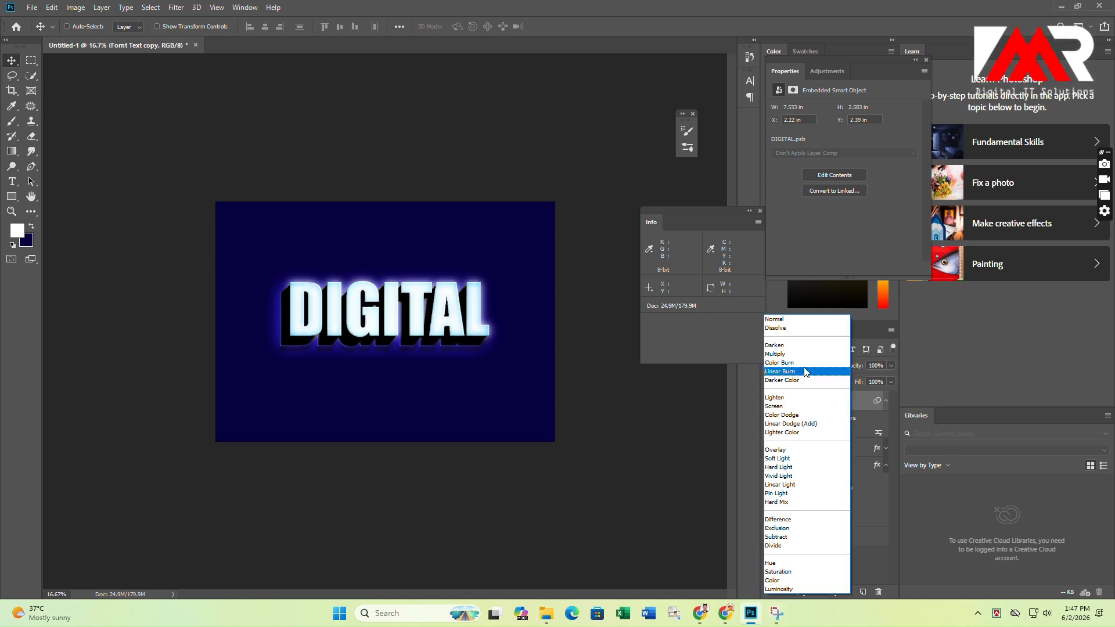
left_click(797, 416)
left_click_drag(865, 397, 831, 516)
Step: Duplicate the blurred Fornt Text copy and place the duplicate directly below Group 1
left_click(885, 402)
key("ctrl+j")
left_click(886, 436)
left_click(884, 453)
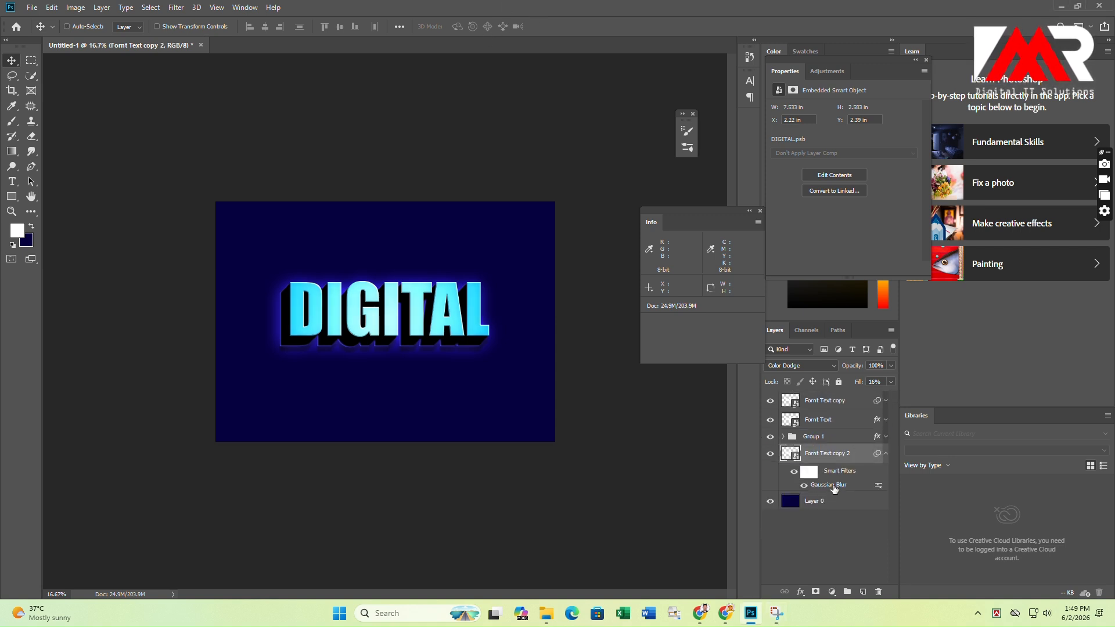
Step: Set the Gaussian Blur radius of the text copy below Group 1 to 78.3 pixels
double_click(834, 486)
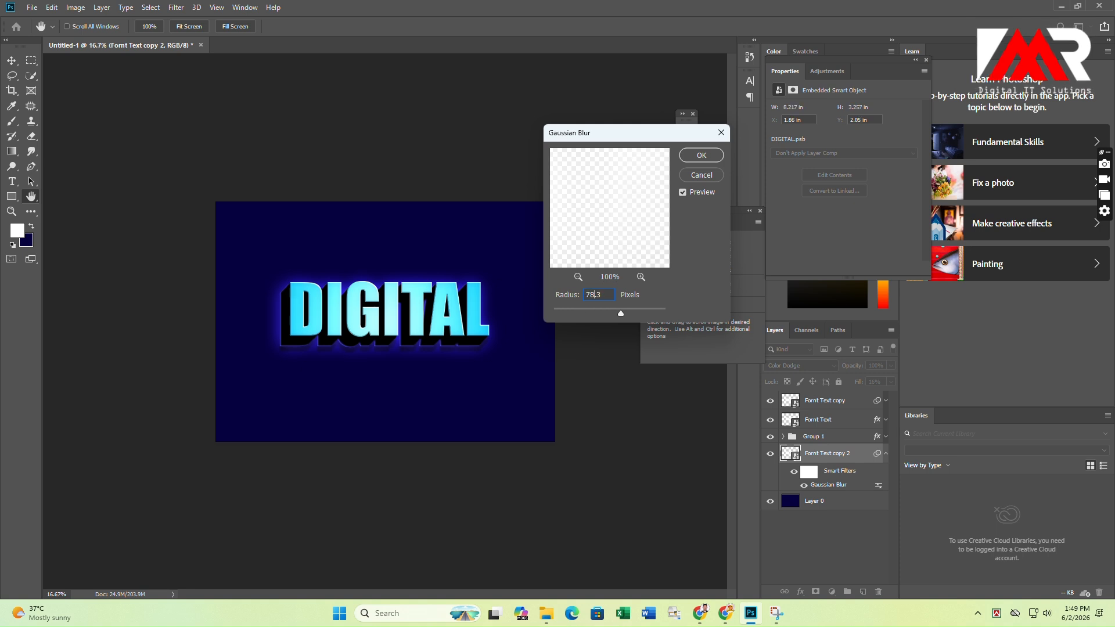
left_click(702, 155)
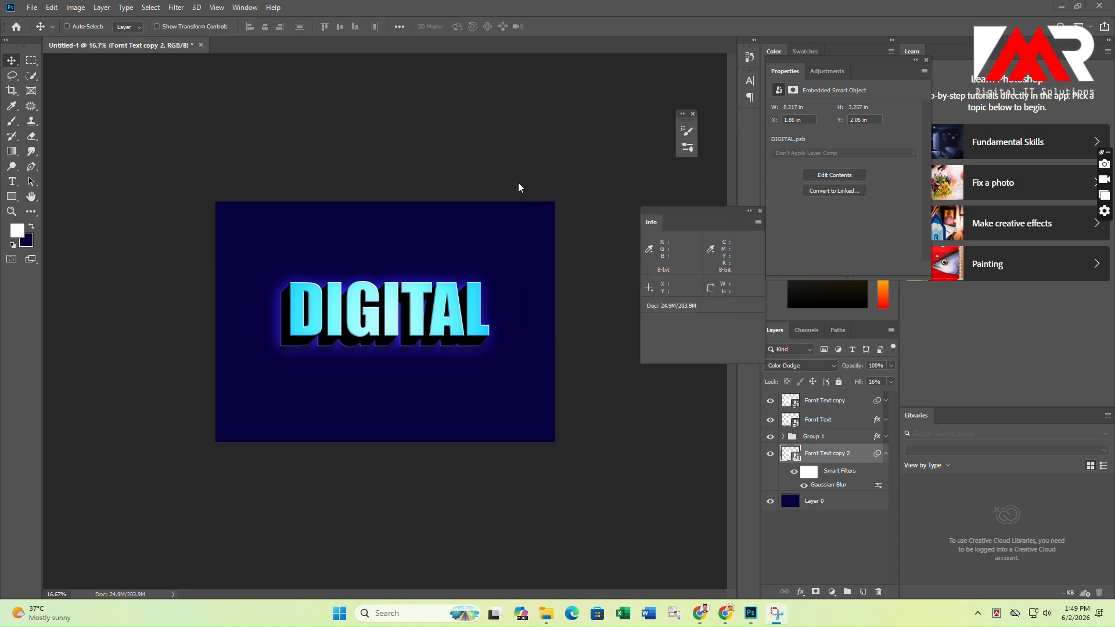
left_click(827, 485)
left_click(886, 454)
Step: Replace the word DIGITAL with "Text" inside the Fornt Text smart object, save it and return to the main document
left_click(797, 419)
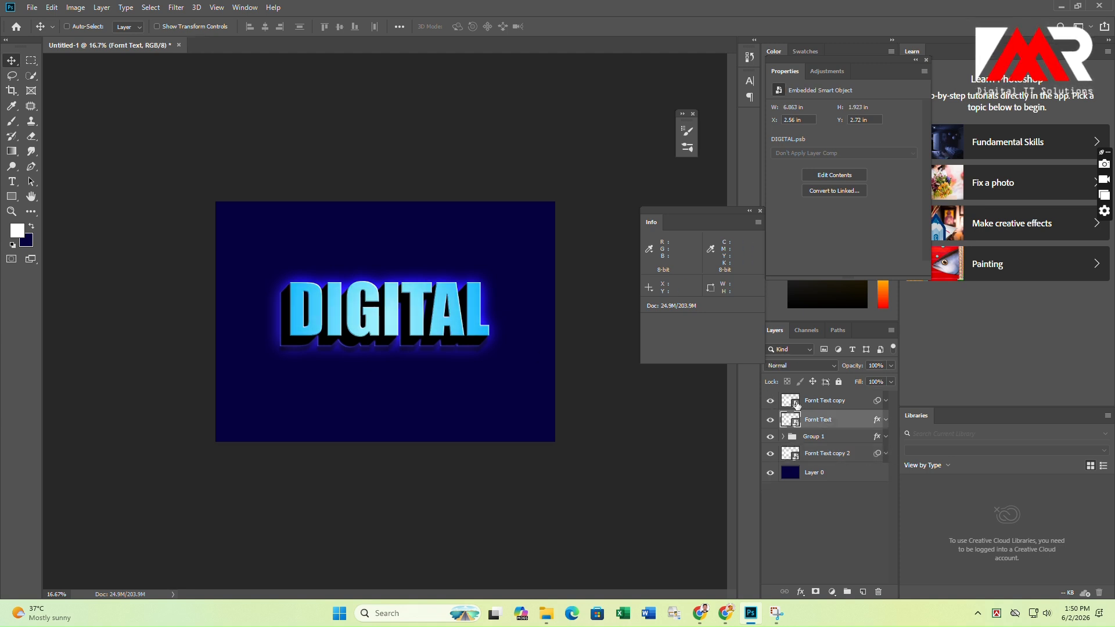
double_click(791, 419)
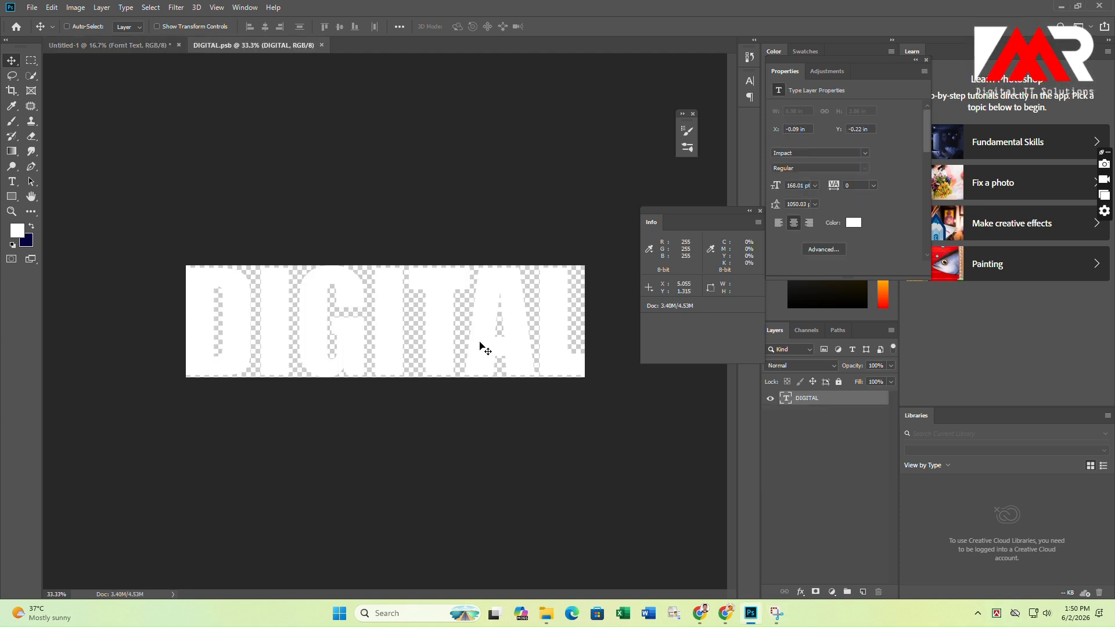
double_click(485, 349)
type("Text")
key("ctrl+Return")
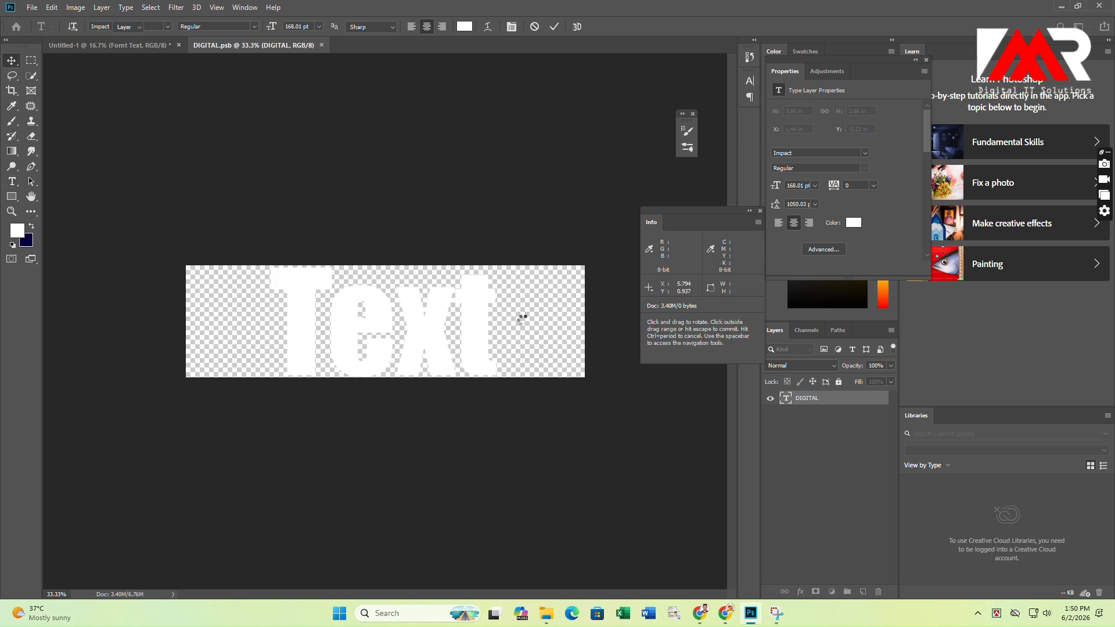
key("ctrl+s")
left_click(110, 45)
Step: Replace the word in the smart object DIGITAL.psb with "IT Solution"
left_click(245, 46)
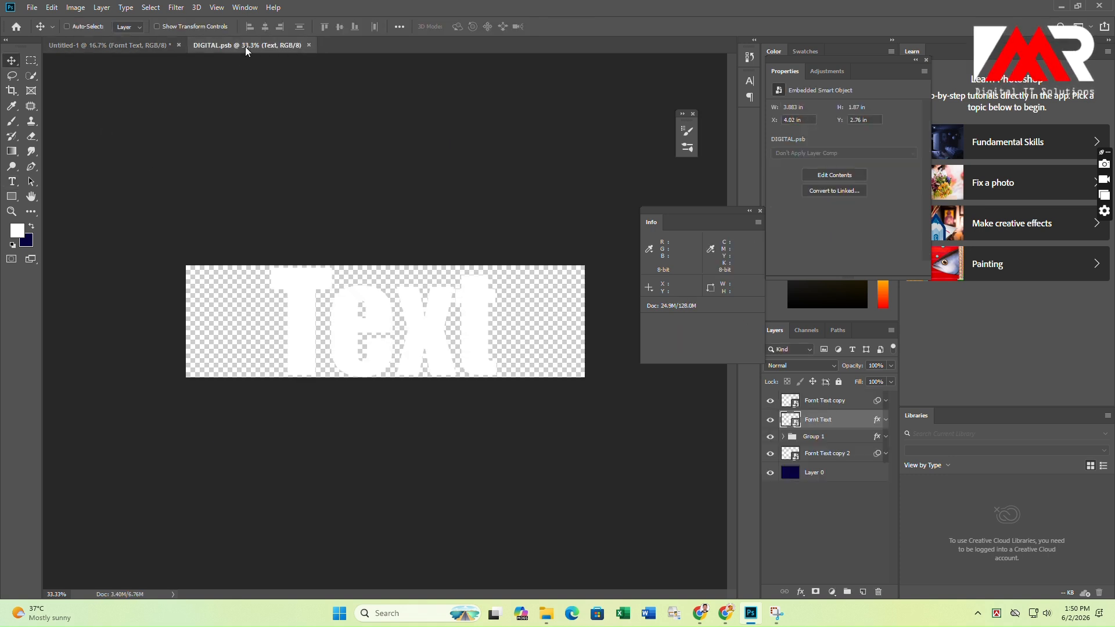
double_click(451, 331)
type("IT")
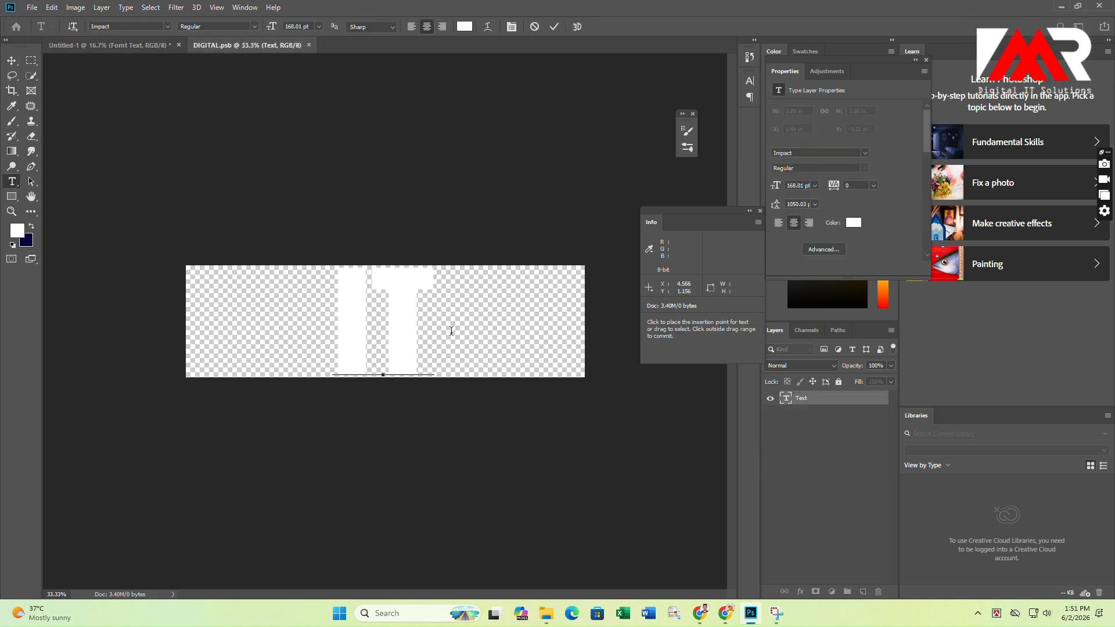
type(" Solution")
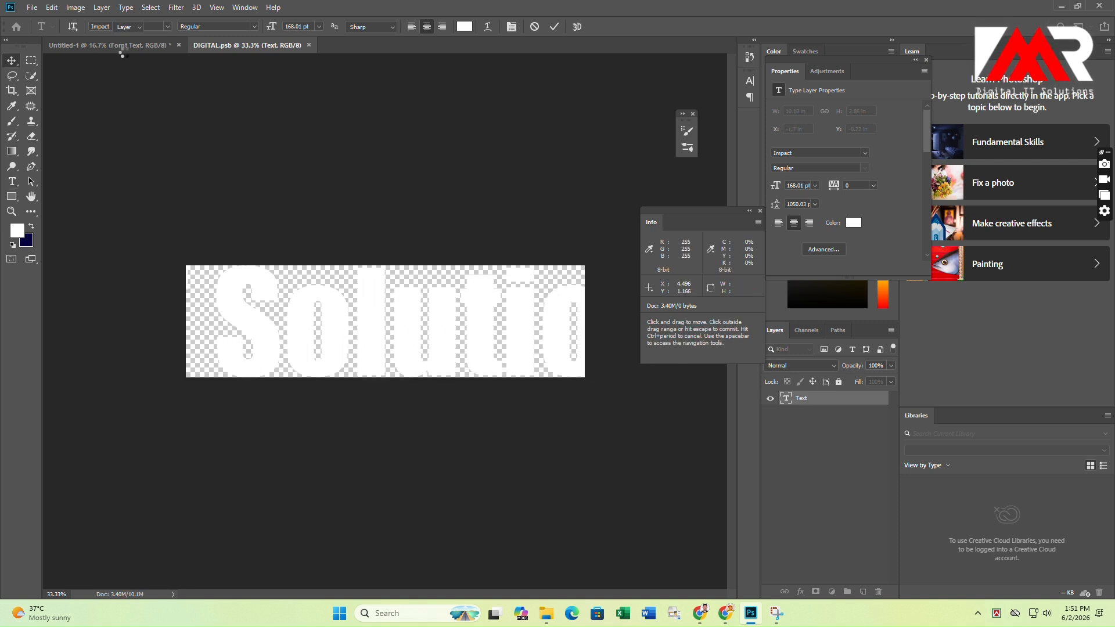